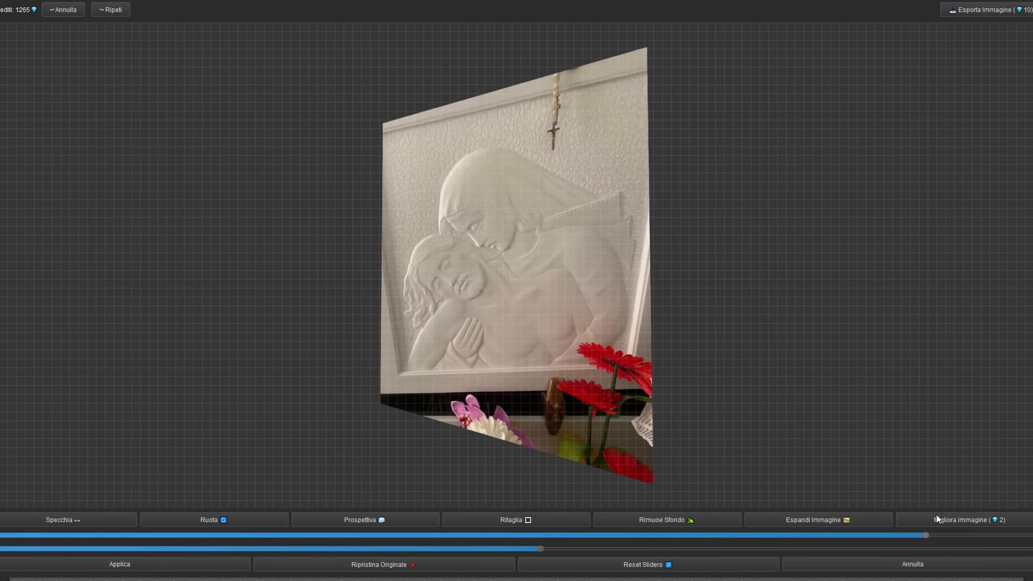
Adjust the relief photo's perspective to straighten the carved panel and apply the correction.
drag(540, 548, 561, 520)
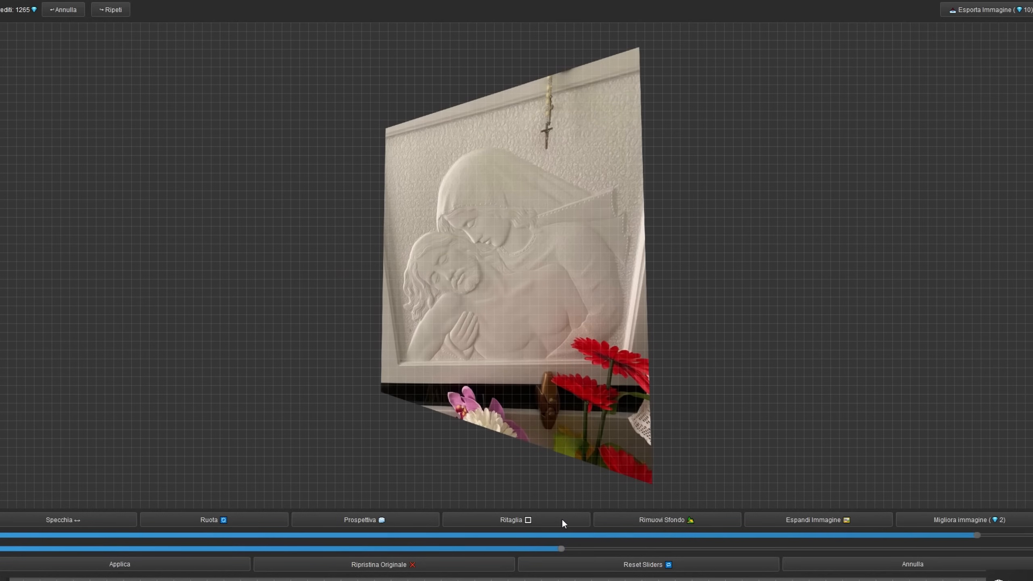
click(170, 565)
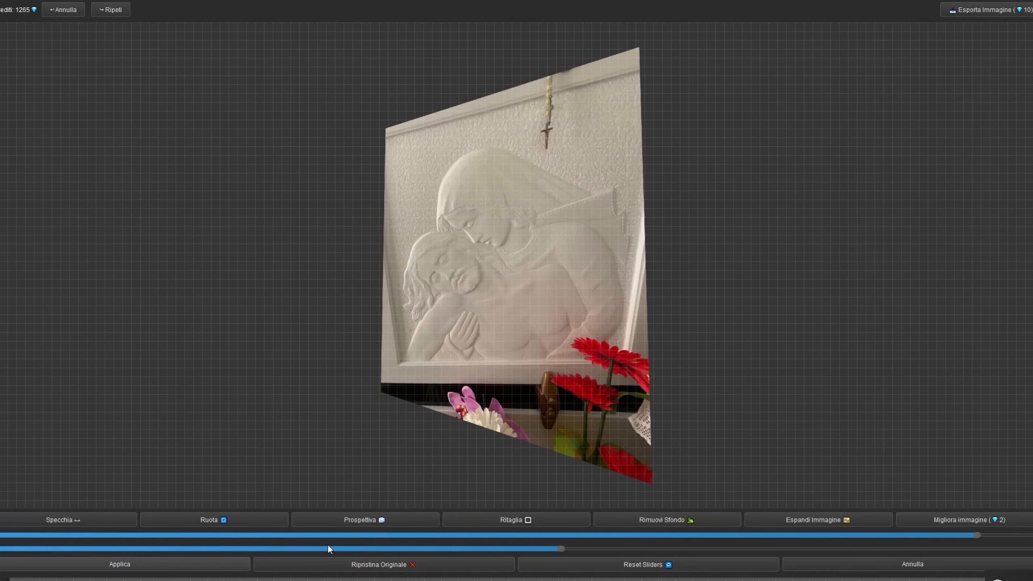
Crop the photo to the two carved figures, cutting away the frame, the dark base and the red flower at the bottom.
click(510, 522)
drag(2, 550, 273, 502)
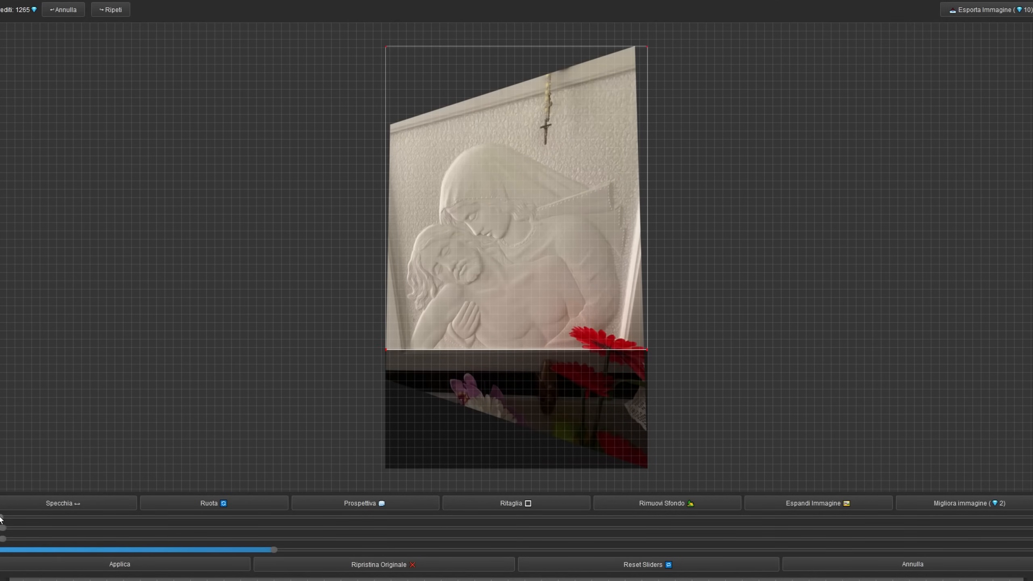
drag(1, 517, 214, 505)
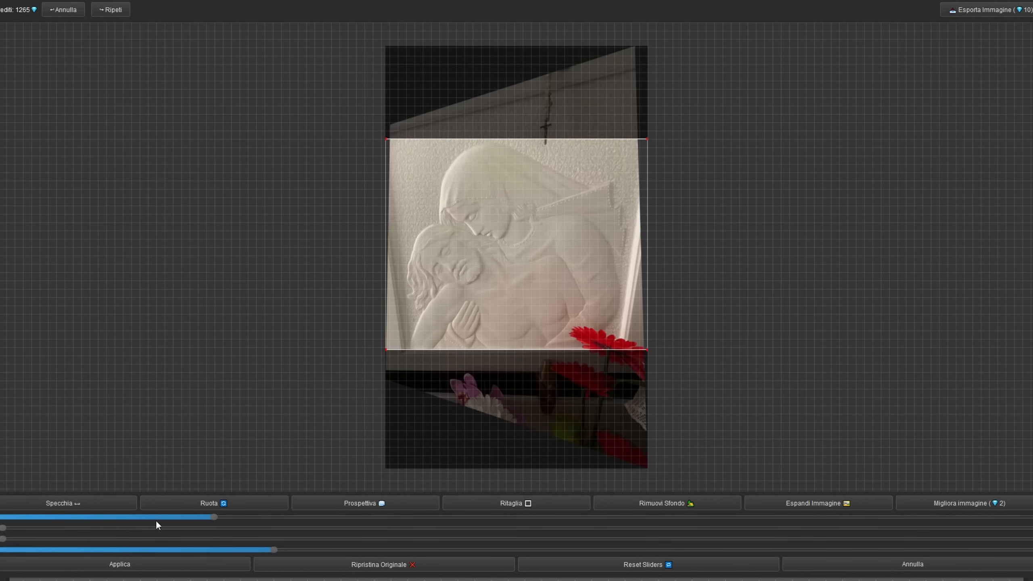
drag(4, 535, 61, 528)
click(207, 565)
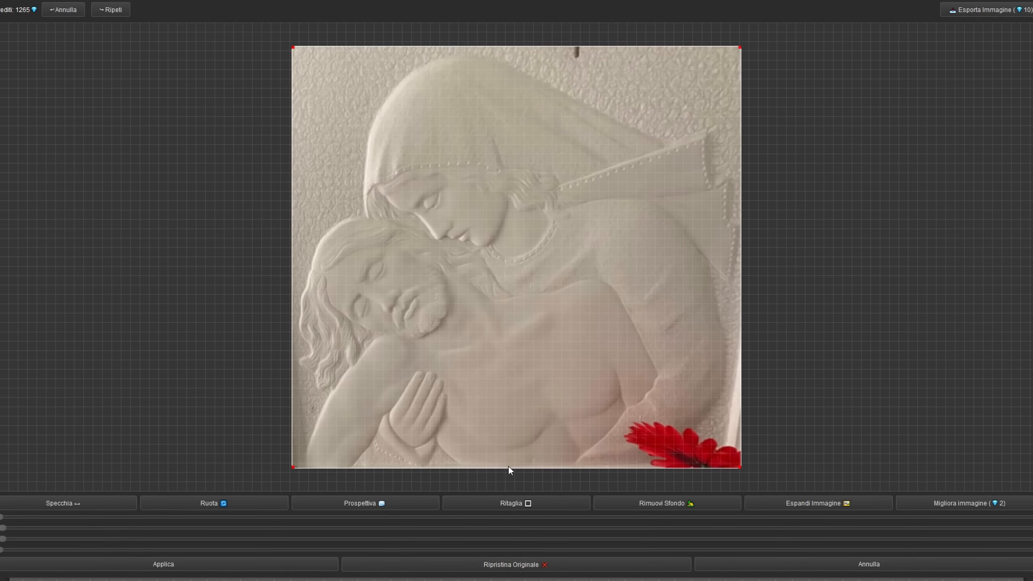
drag(1, 550, 54, 548)
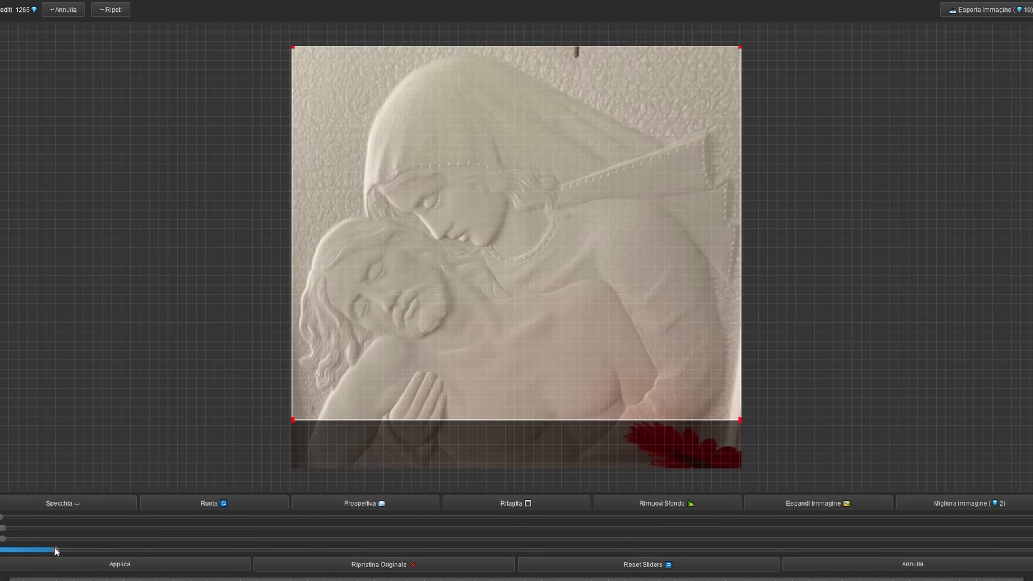
click(176, 565)
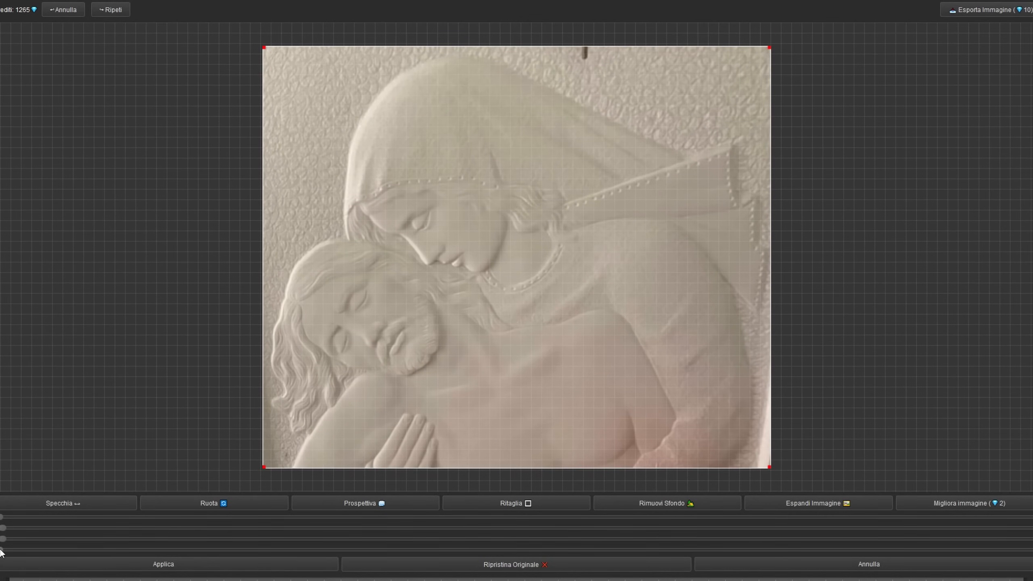
Expand the image downward with generated content to complete the missing lower part of the relief.
drag(2, 549, 410, 531)
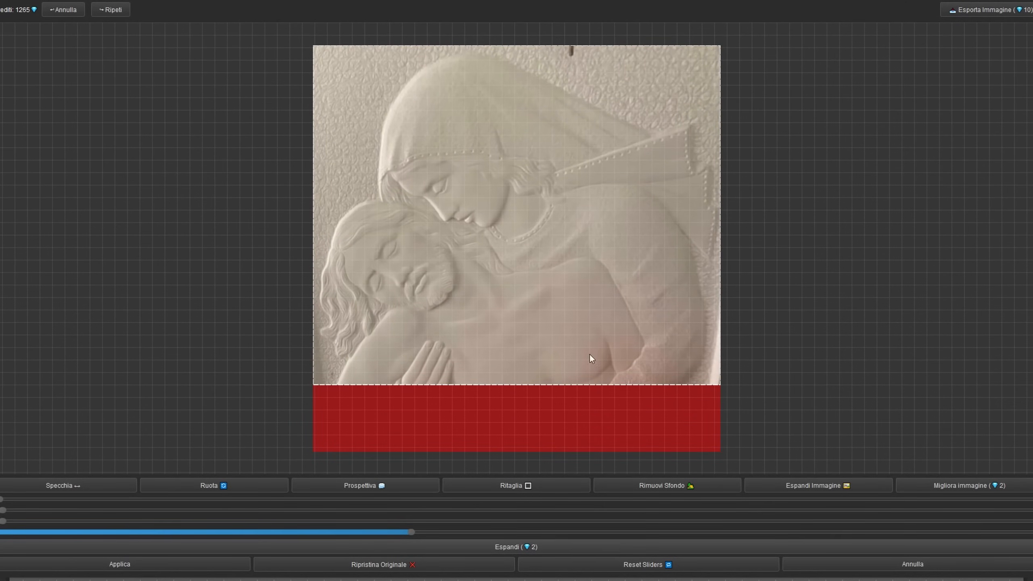
click(572, 300)
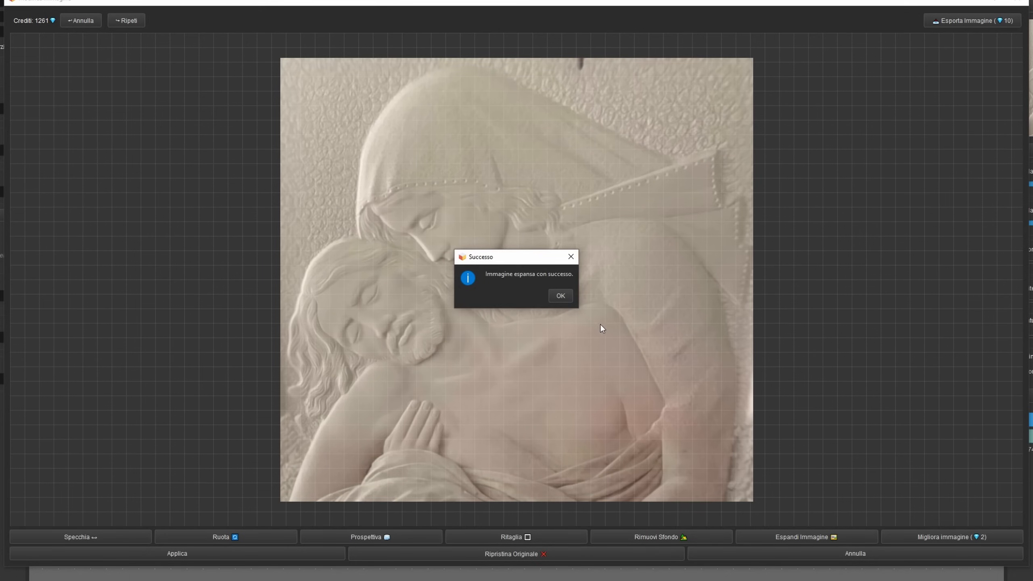
click(560, 296)
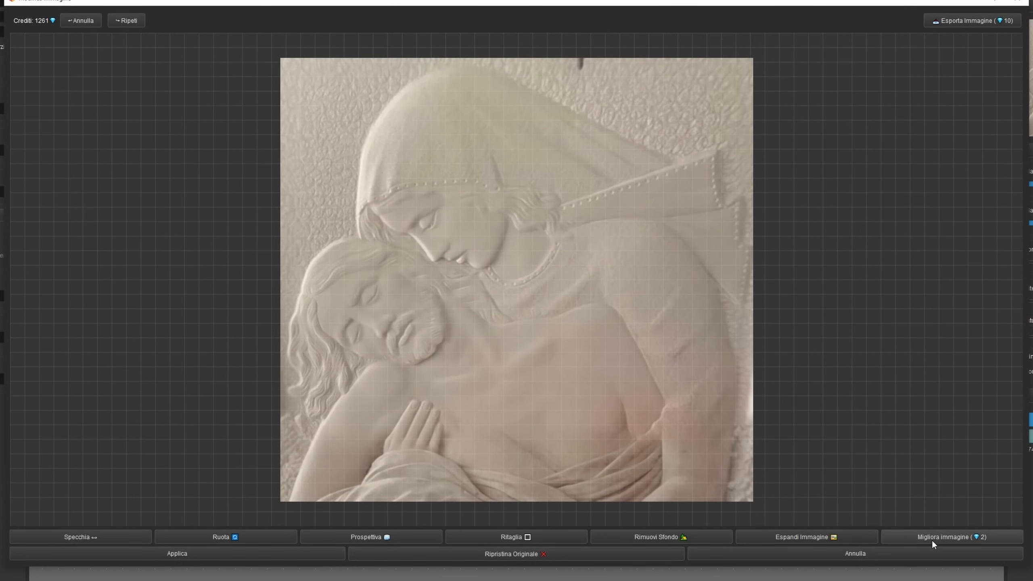
Crop a thin strip off the image's bottom edge, then enhance the image with Migliora immagine.
click(510, 536)
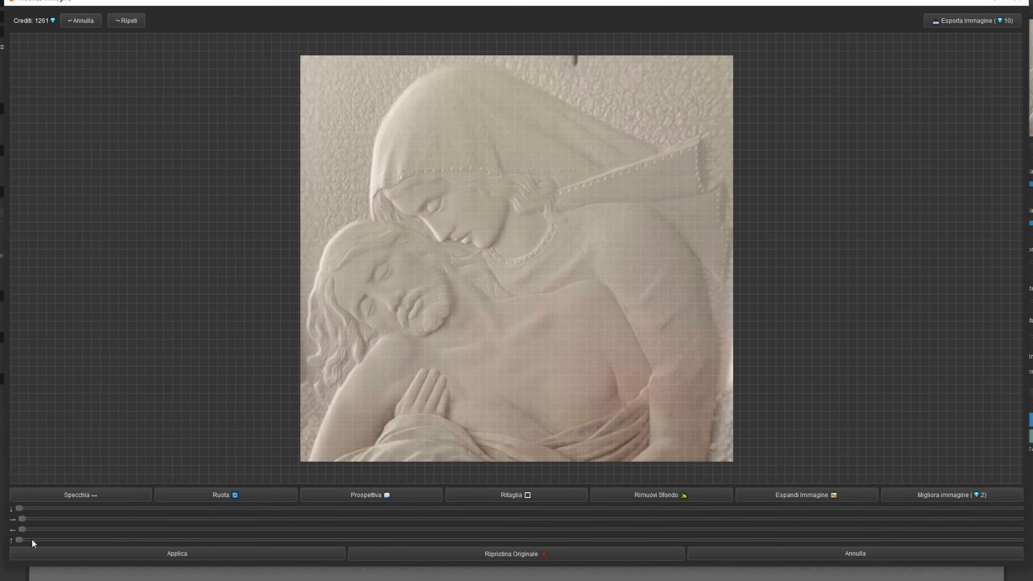
drag(20, 539, 34, 536)
click(164, 550)
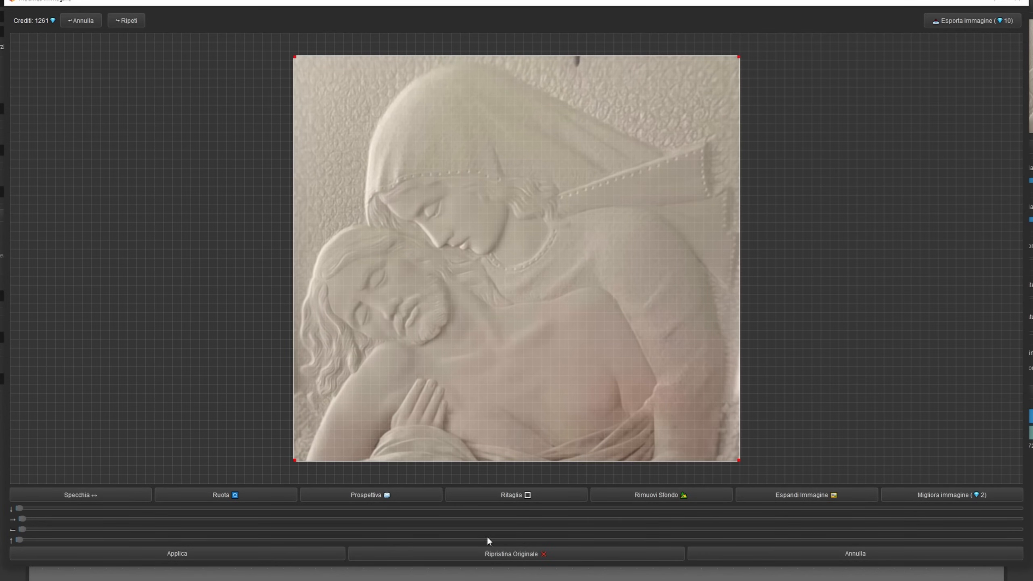
click(946, 495)
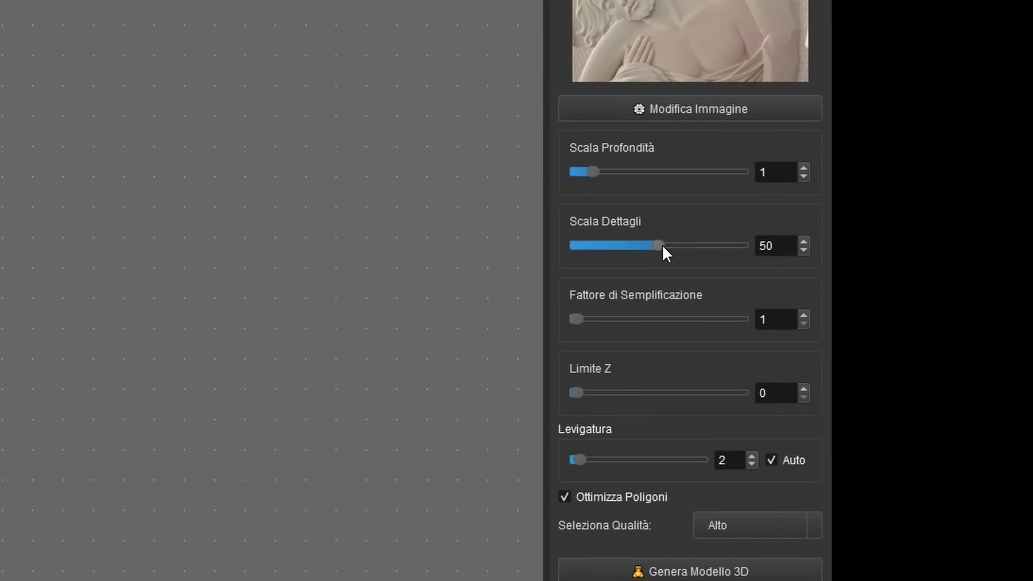
Generate the 3D model with Scala Dettagli 90, quality Ultra and Levigatura 3 with Auto turned off.
drag(662, 245, 730, 242)
click(722, 526)
click(717, 547)
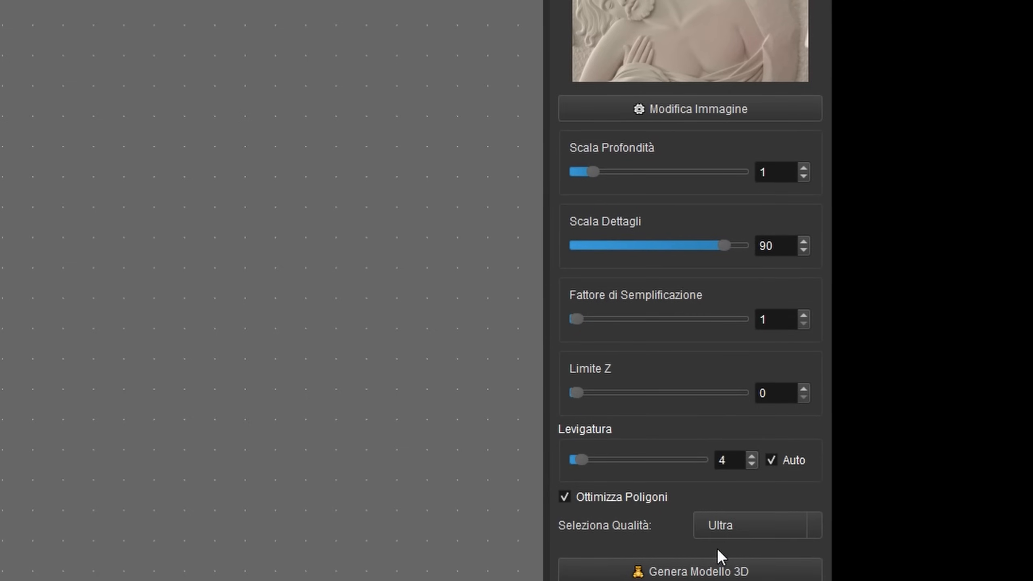
click(771, 460)
click(751, 465)
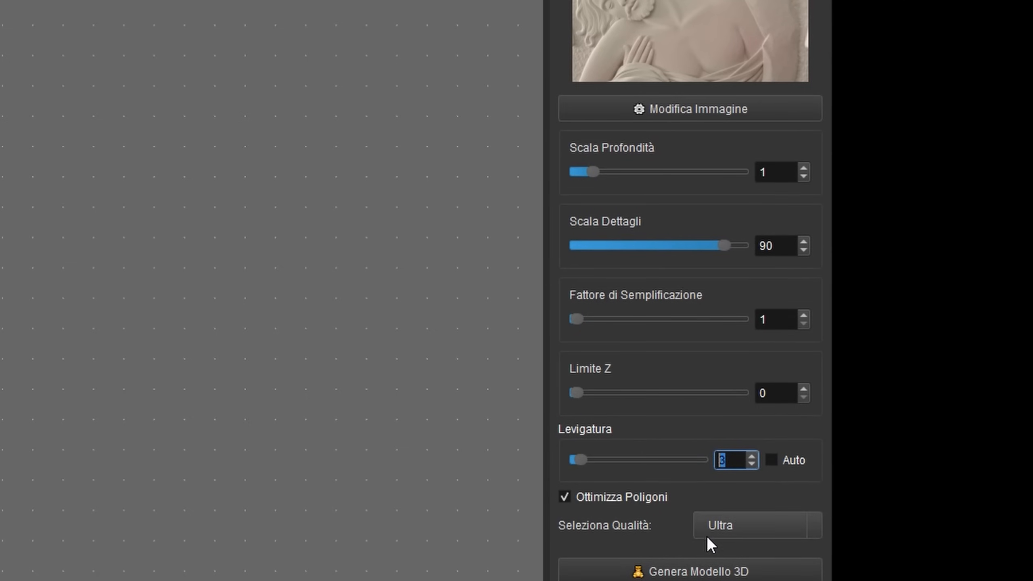
click(689, 561)
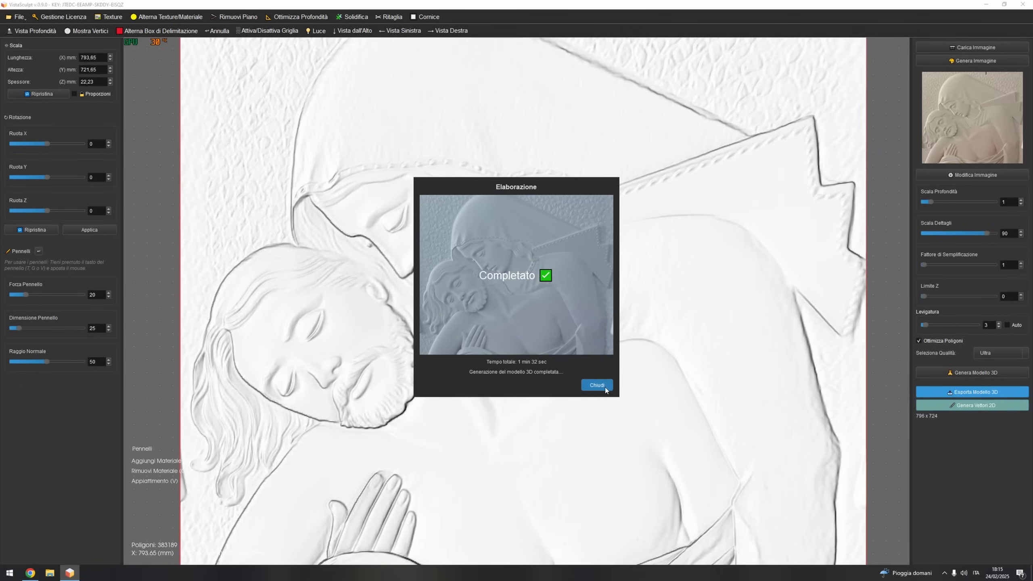
click(597, 384)
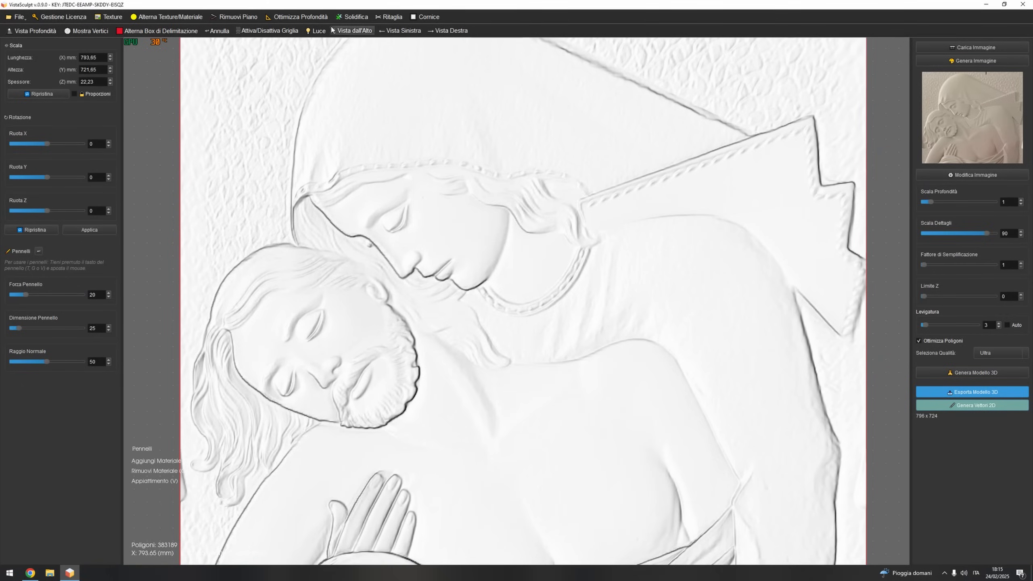
Show the light controls and set the light position to its maximum to bring out the relief's shading.
click(318, 31)
drag(379, 50, 399, 50)
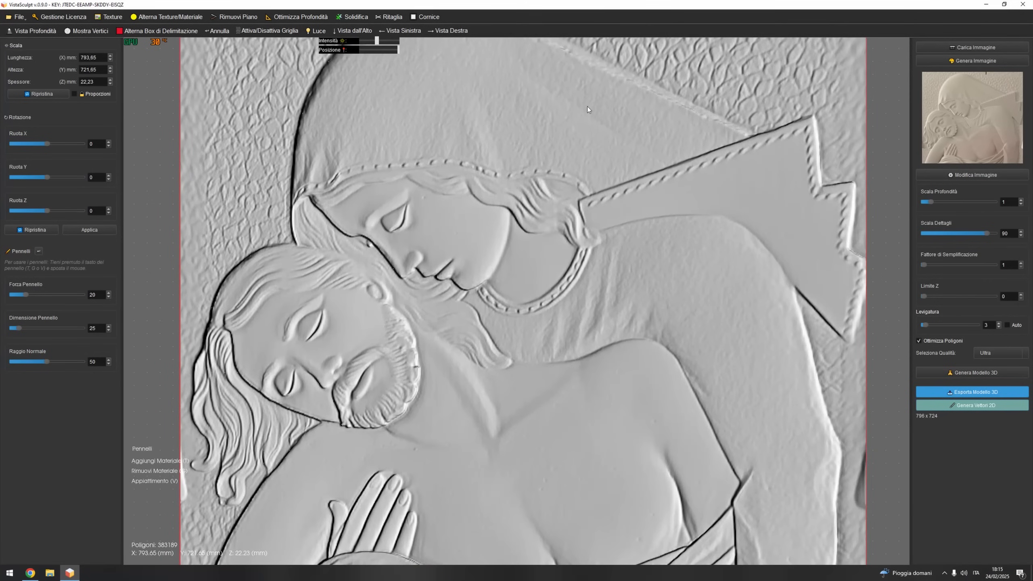
scroll(587, 107, down, 3)
drag(618, 228, 610, 243)
Set the model's thickness (Z) to 37.23 mm.
click(110, 80)
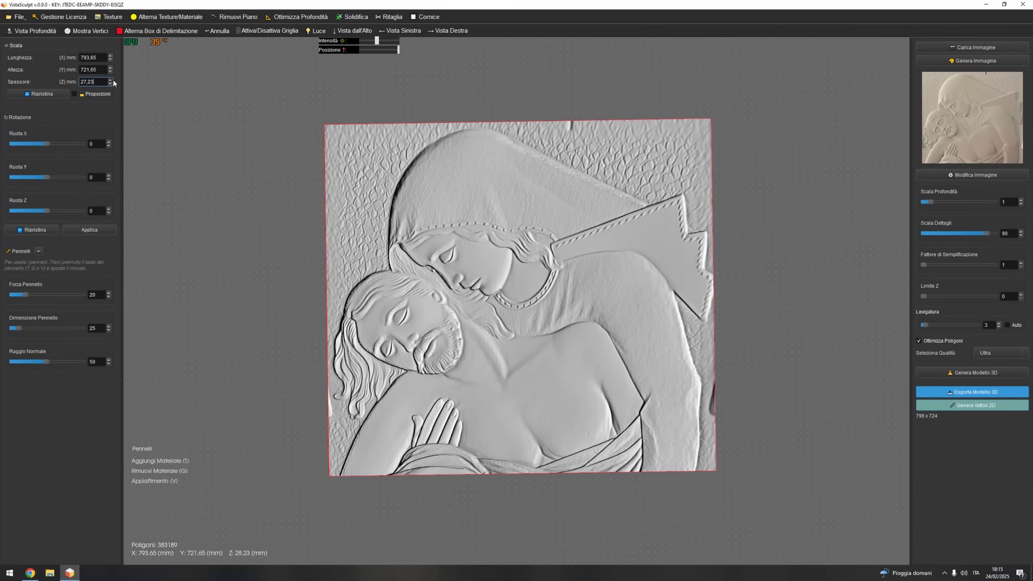
scroll(113, 80, up, 10)
mouse_move(264, 162)
mouse_down()
mouse_move(337, 160)
mouse_move(263, 154)
mouse_up()
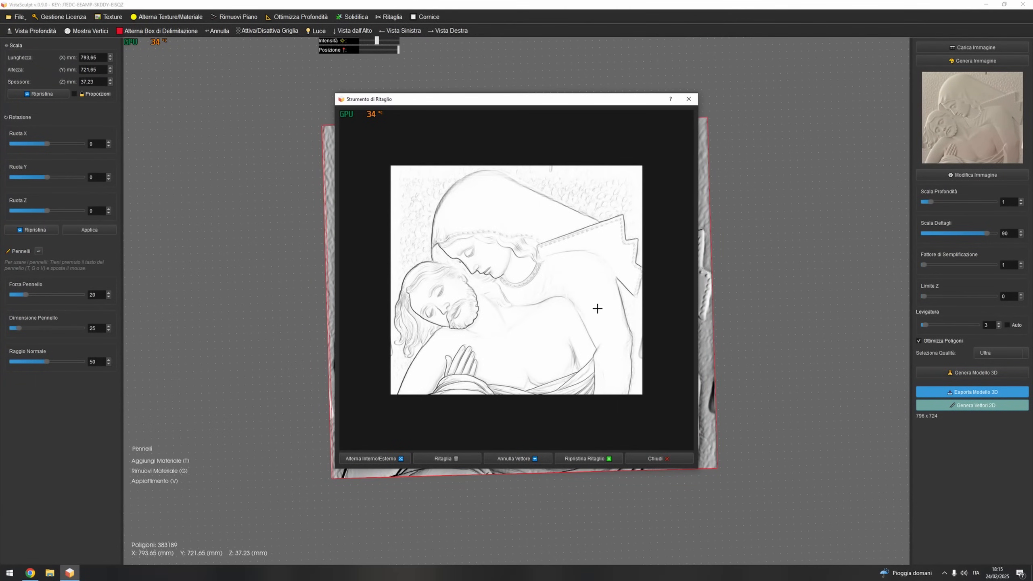
Display the model in depth view and start a crop outline at the lower end of the woman's sleeve.
click(688, 101)
click(33, 31)
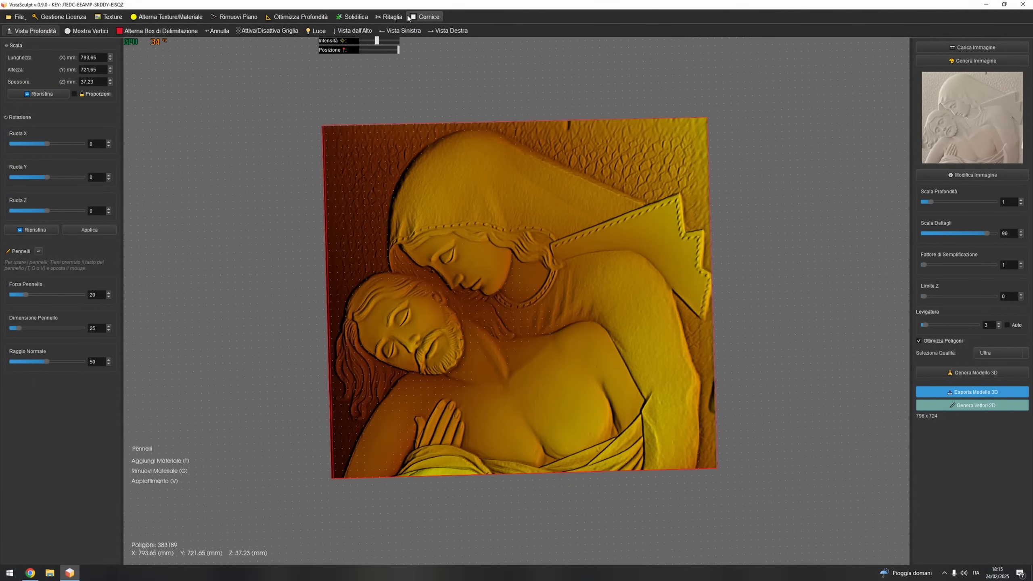
click(389, 17)
scroll(574, 272, up, 7)
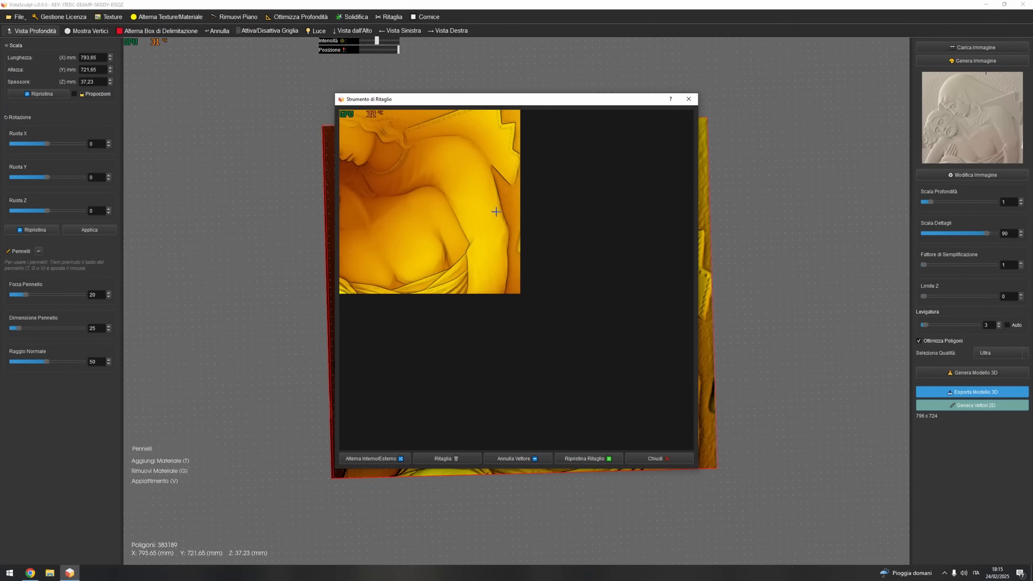
click(494, 305)
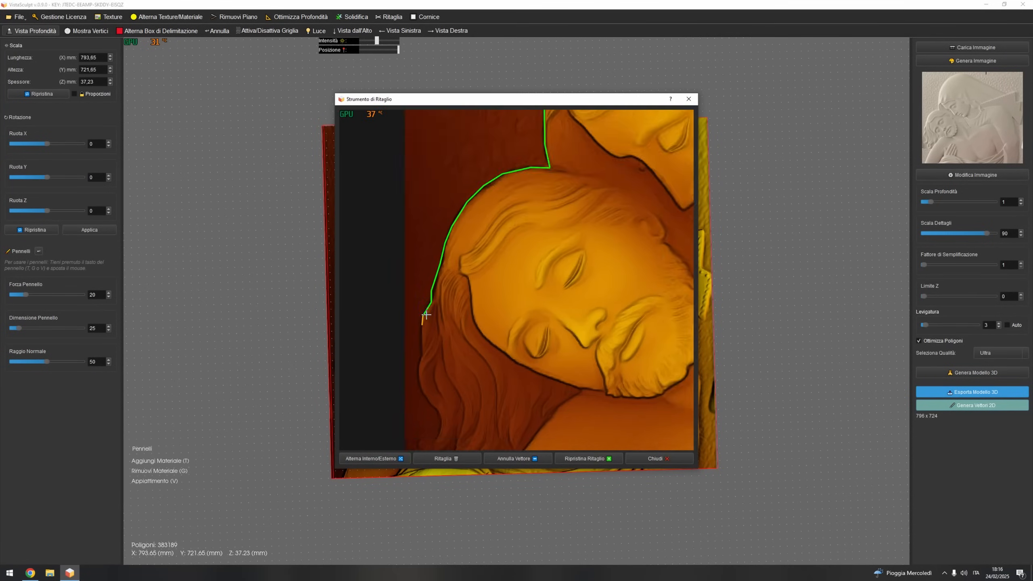
Trace the crop outline down the outer edge of the man's hair and around its first loose curl.
middle_drag(453, 368, 459, 219)
click(428, 246)
click(428, 269)
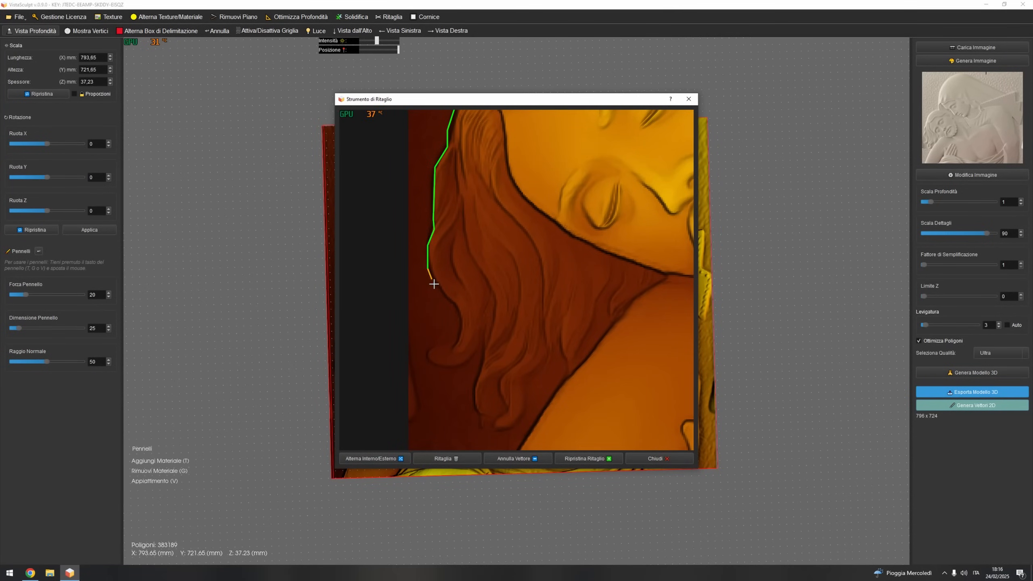
click(438, 291)
click(458, 342)
click(447, 345)
click(428, 353)
click(459, 369)
click(470, 360)
click(483, 343)
click(485, 357)
click(475, 398)
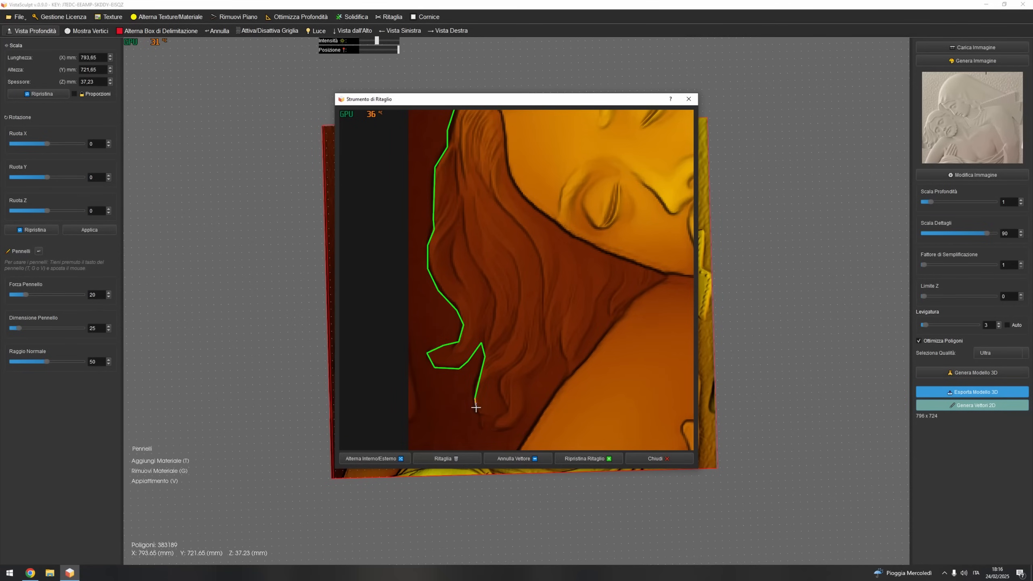
Continue the crop outline around the lower tips of the man's hair to where it meets the shoulder.
click(486, 431)
click(523, 423)
click(528, 384)
click(552, 345)
click(558, 345)
click(569, 364)
click(578, 357)
click(569, 376)
middle_drag(573, 363, 656, 200)
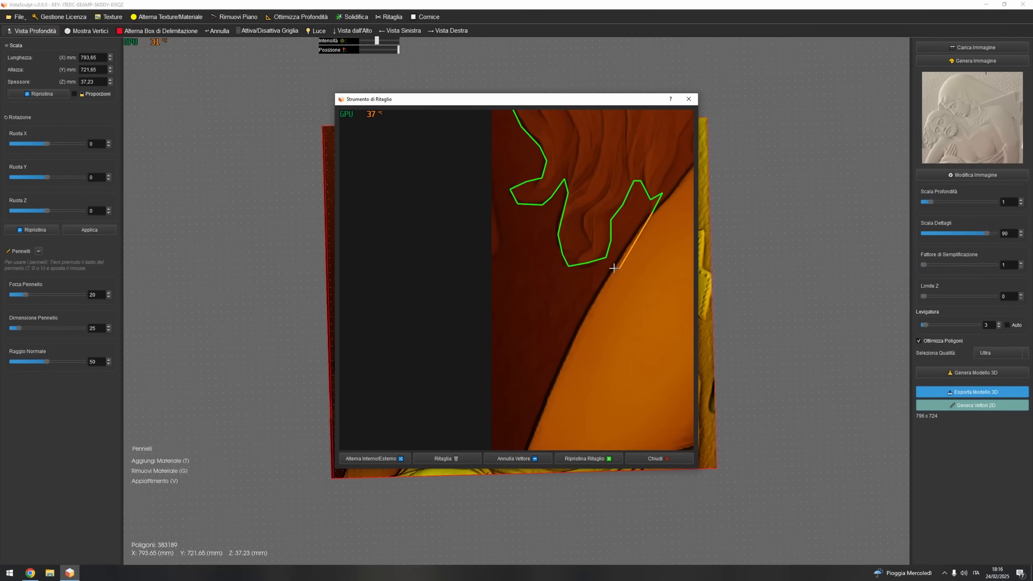
Trace the crop outline down the man's arm and along the relief's bottom edge, closing it at the starting point.
click(609, 275)
click(582, 322)
middle_drag(593, 295, 631, 174)
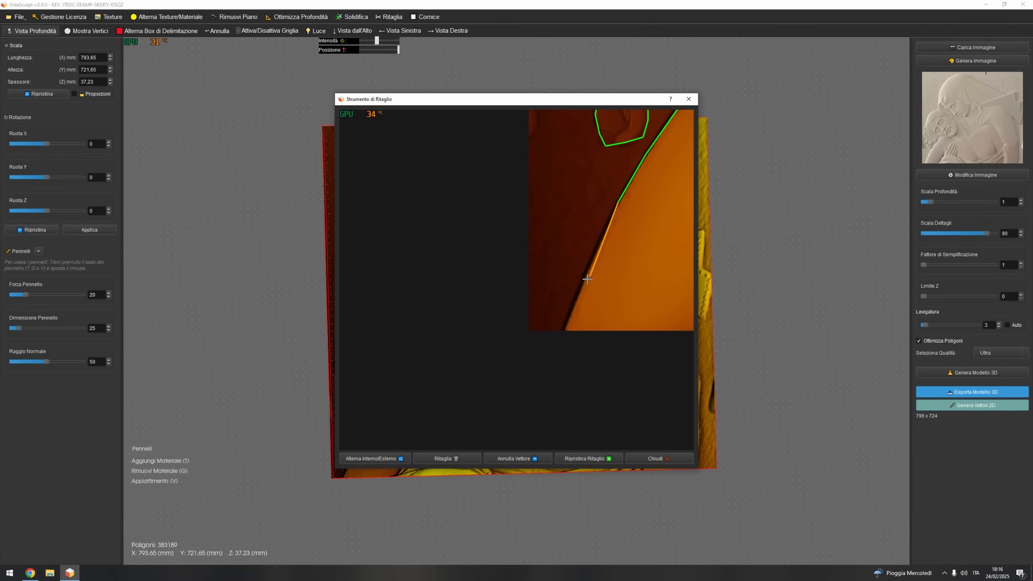
click(579, 289)
click(554, 353)
scroll(569, 360, down, 6)
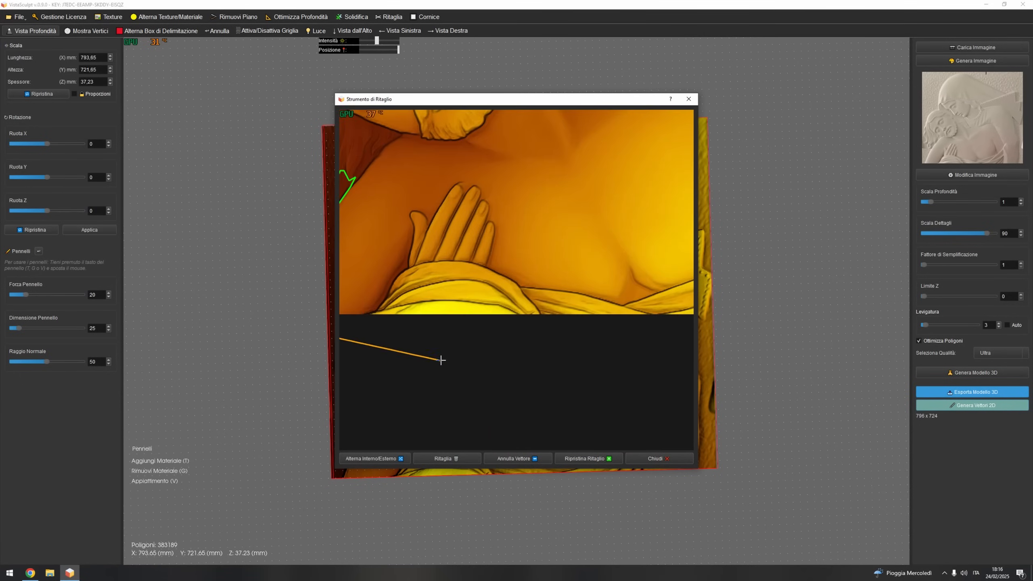
middle_drag(577, 345, 449, 380)
click(535, 327)
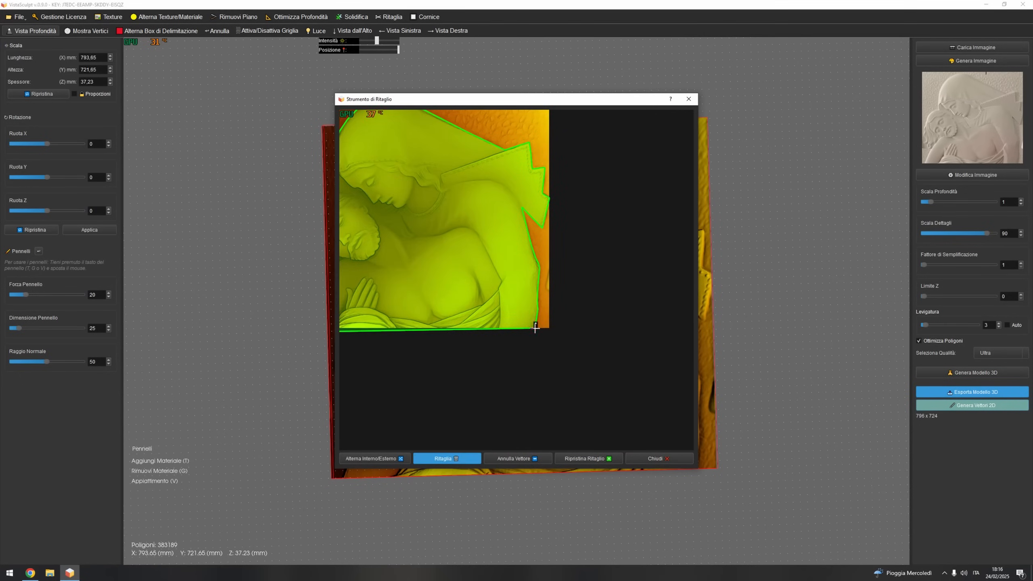
Crop away the background outside the outline and solidify the remaining figures.
click(443, 457)
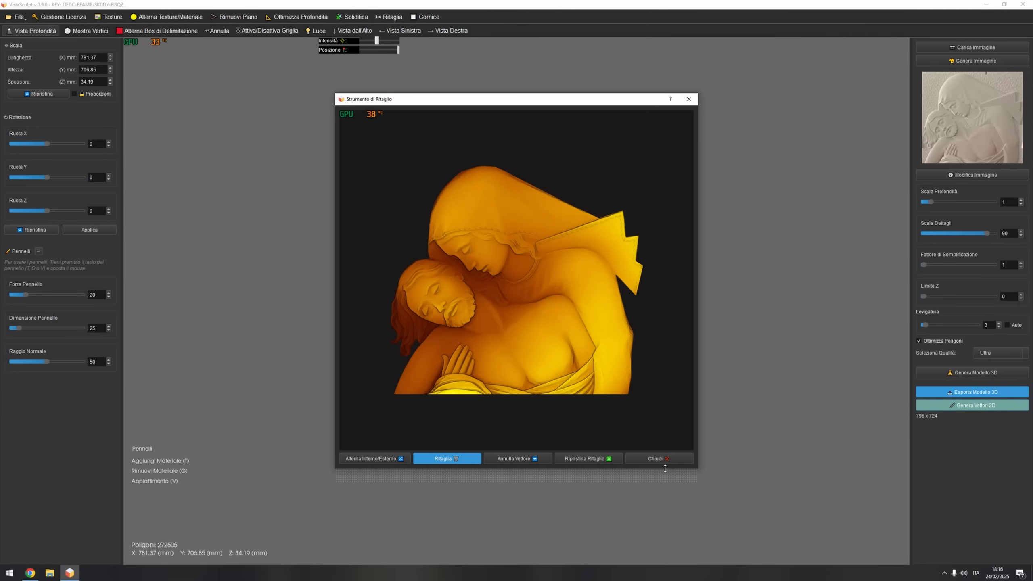
click(661, 458)
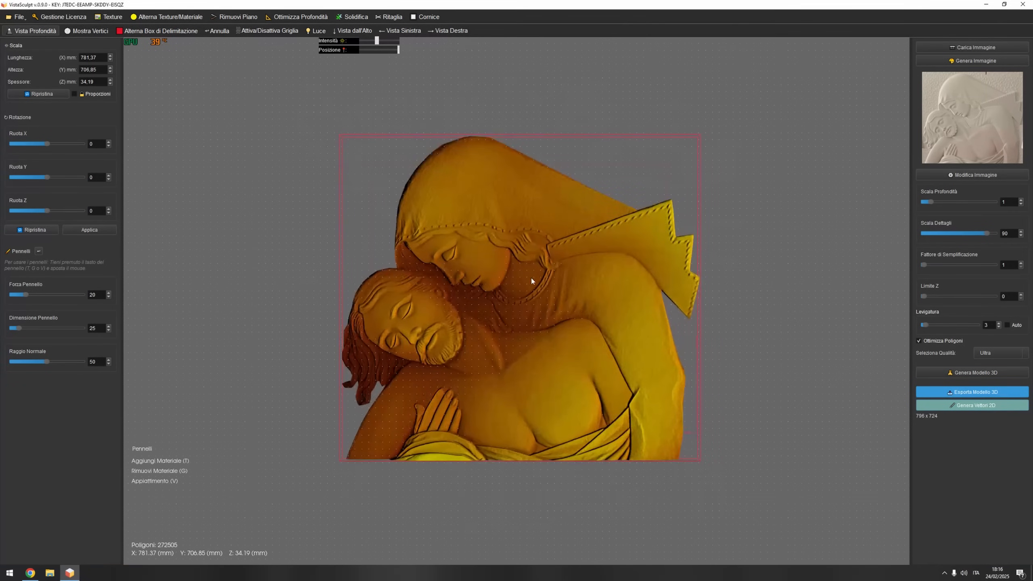
click(352, 17)
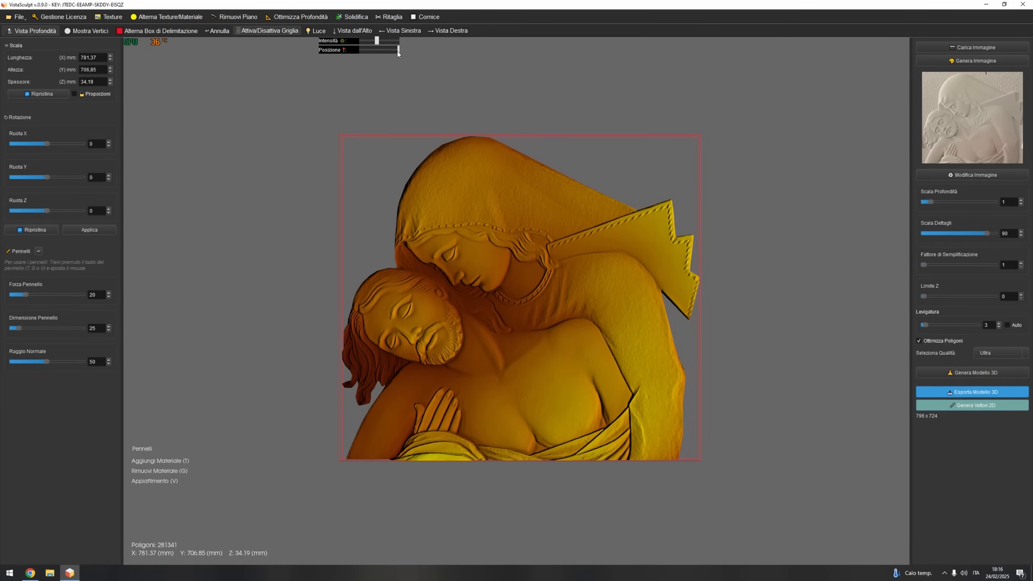
Lower the light position slightly and turn off the depth view.
drag(398, 51, 384, 51)
click(52, 32)
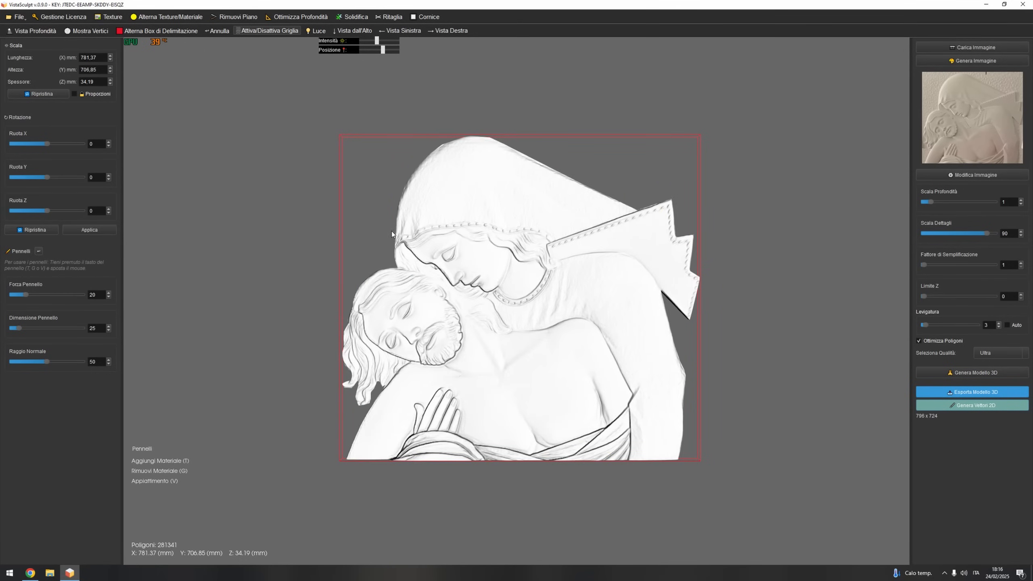
Start the plane removal on the relief and set its cut position to 6%.
drag(391, 231, 425, 174)
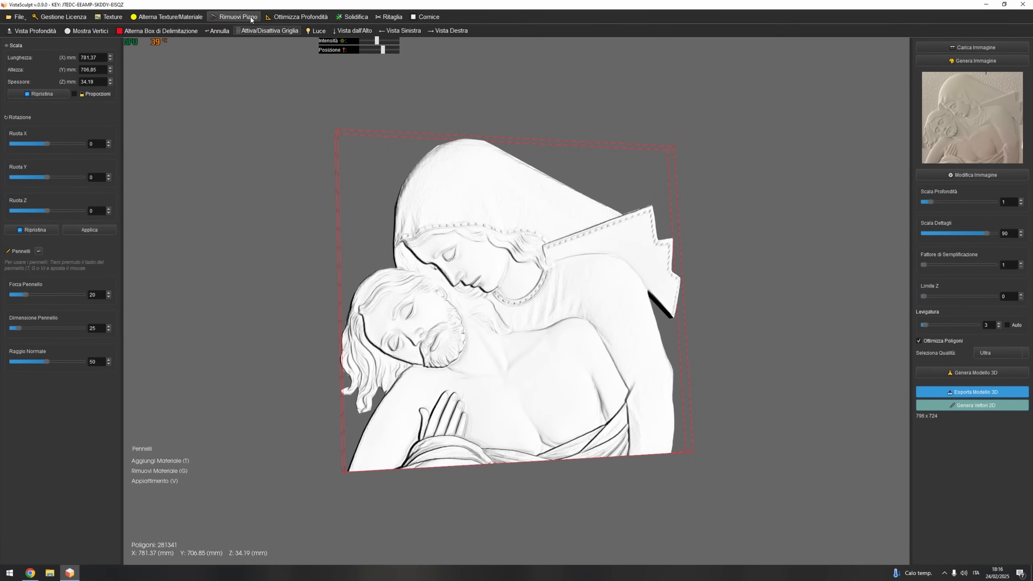
scroll(500, 226, down, 1)
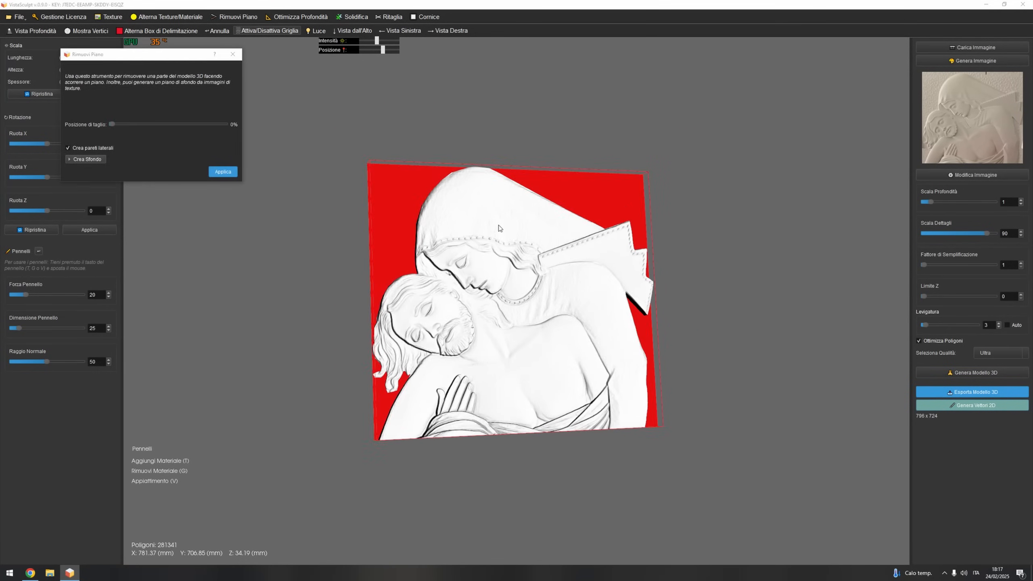
drag(500, 226, 472, 200)
drag(111, 124, 118, 128)
Enable background creation for the cut plane and choose the pink knitted texture image (49).png.
click(77, 159)
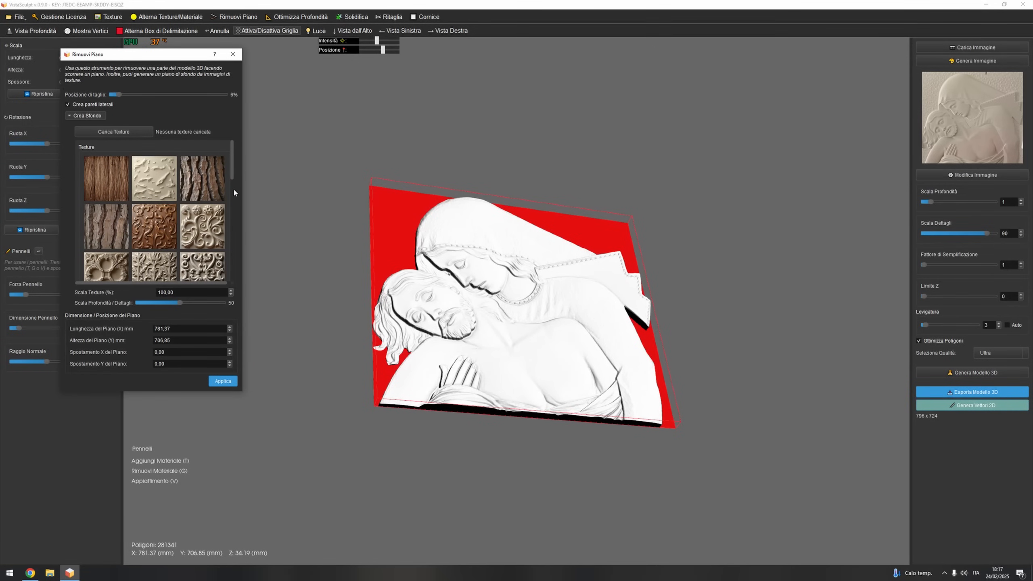
scroll(234, 192, down, 4)
click(207, 219)
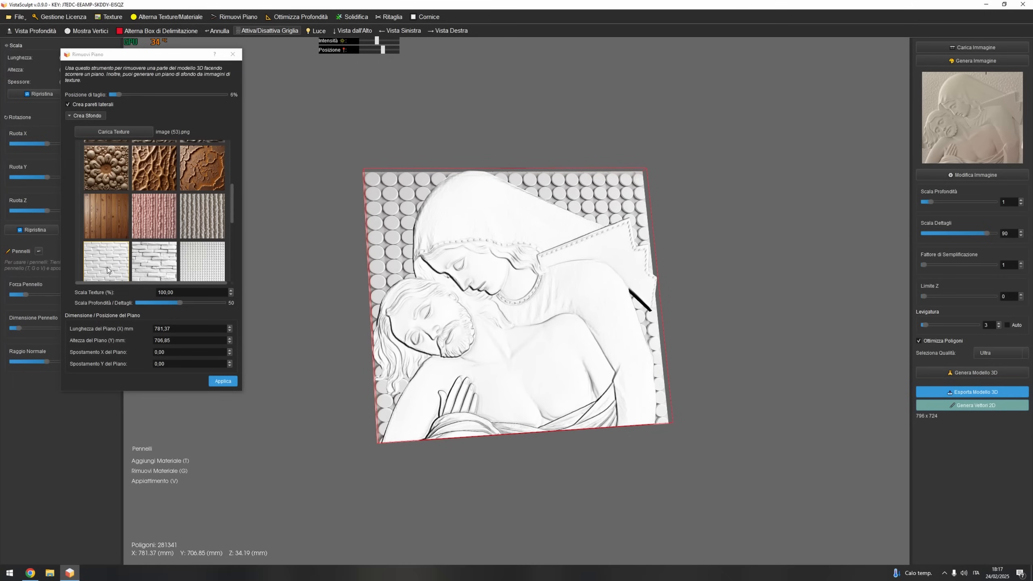
click(154, 221)
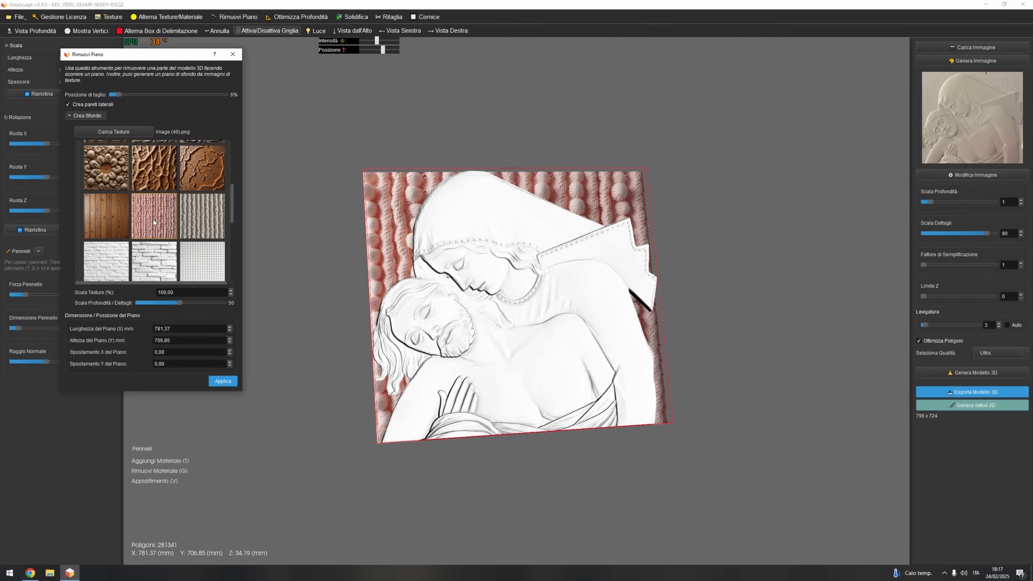
Size the background plane to 1003,37 by 922,85 mm and offset it 12 in X and 100 in Y.
click(229, 327)
click(229, 338)
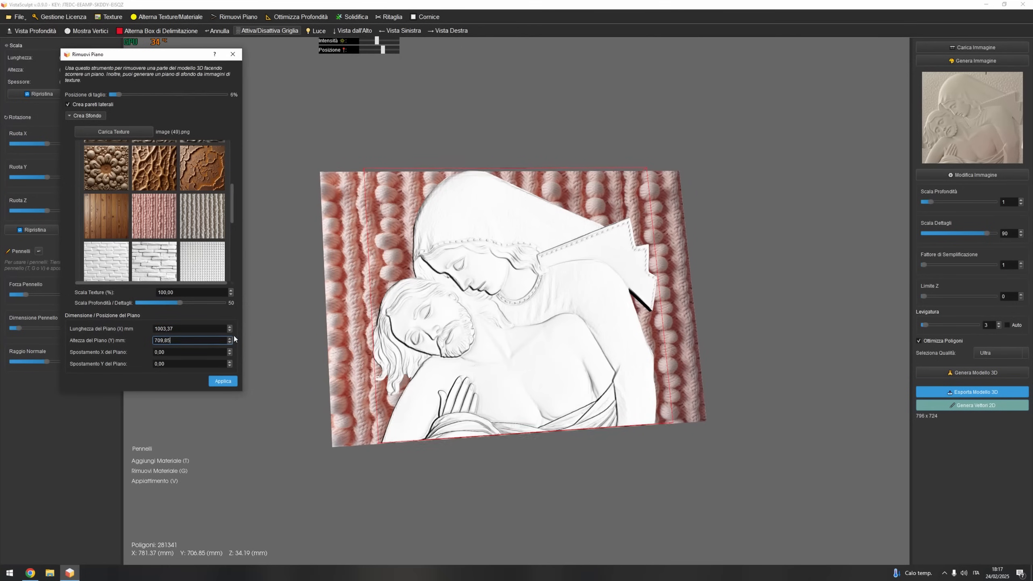
drag(234, 336, 313, 319)
drag(230, 351, 267, 337)
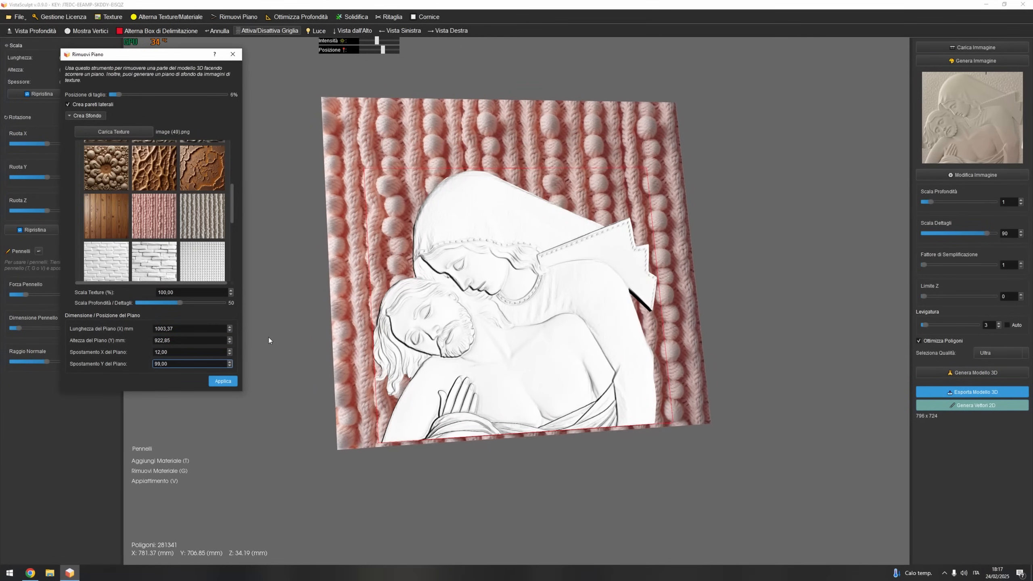
Set the background's texture scale to 32% and its depth/detail scale to 40.
drag(230, 294, 203, 300)
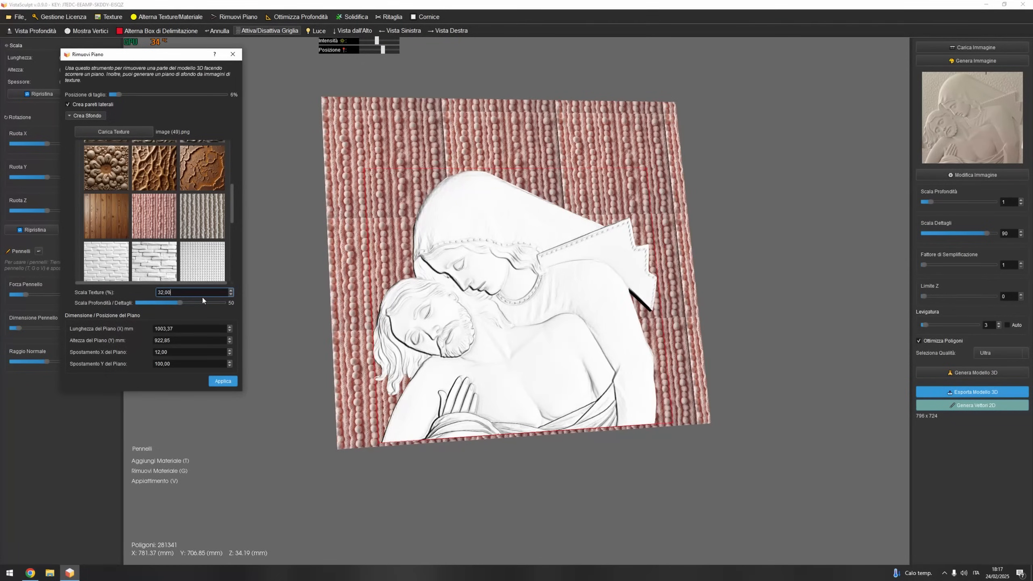
click(179, 303)
scroll(365, 299, up, 3)
drag(365, 299, 528, 296)
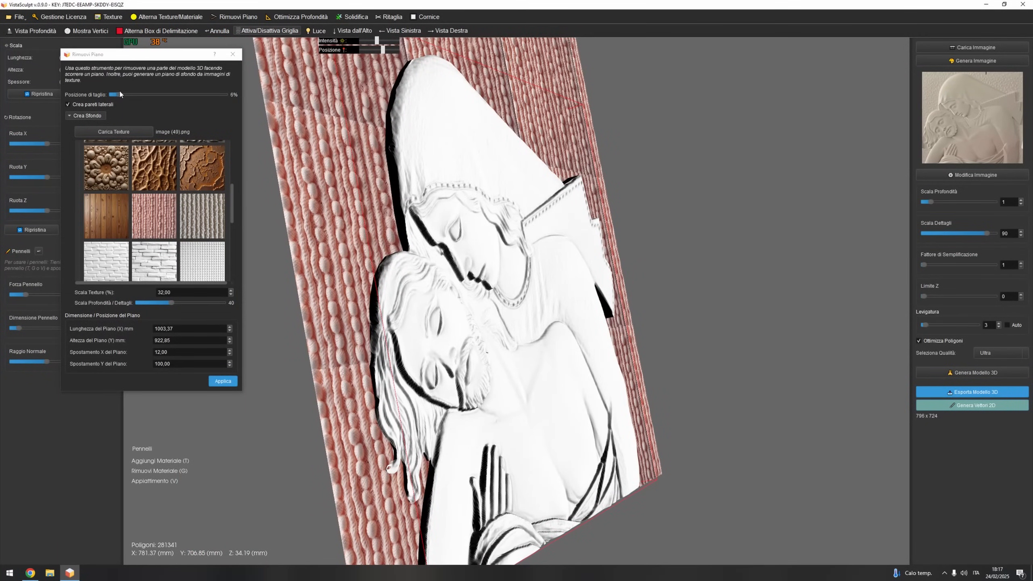
Set the cut position to 8% and rotate the relief 1 degree about the Y axis.
drag(120, 94, 123, 95)
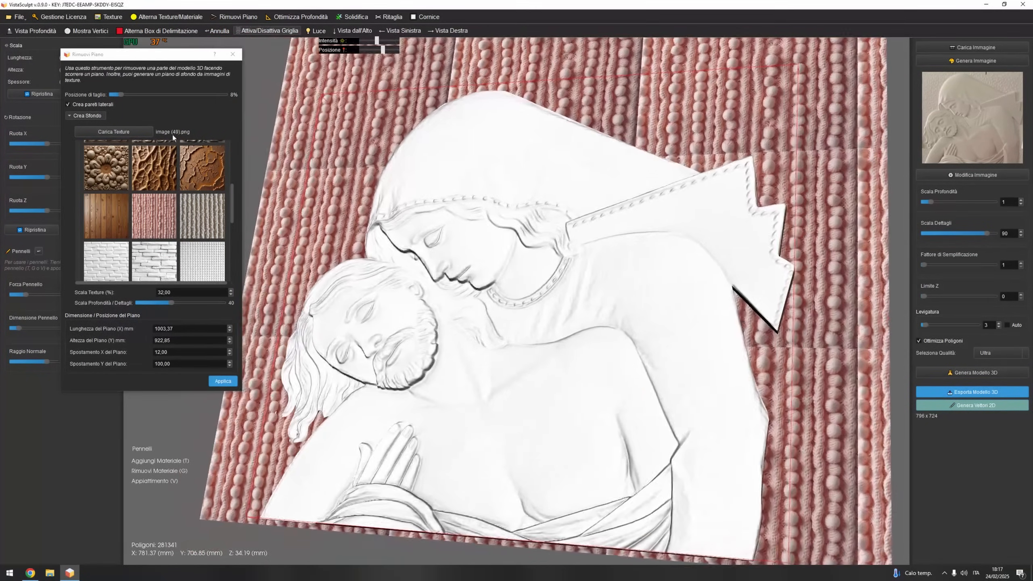
drag(492, 257, 581, 198)
drag(161, 51, 184, 280)
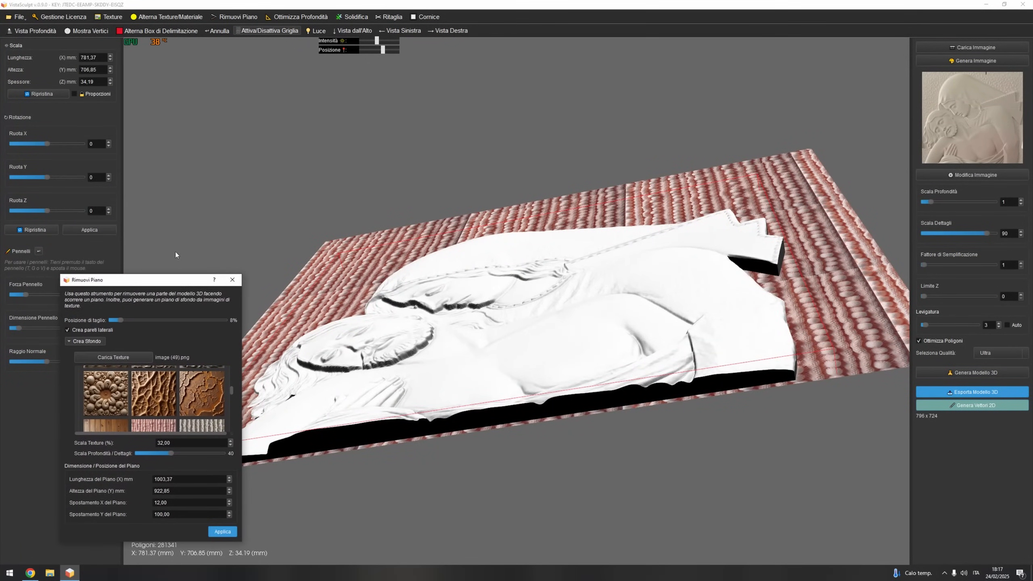
click(107, 144)
click(109, 178)
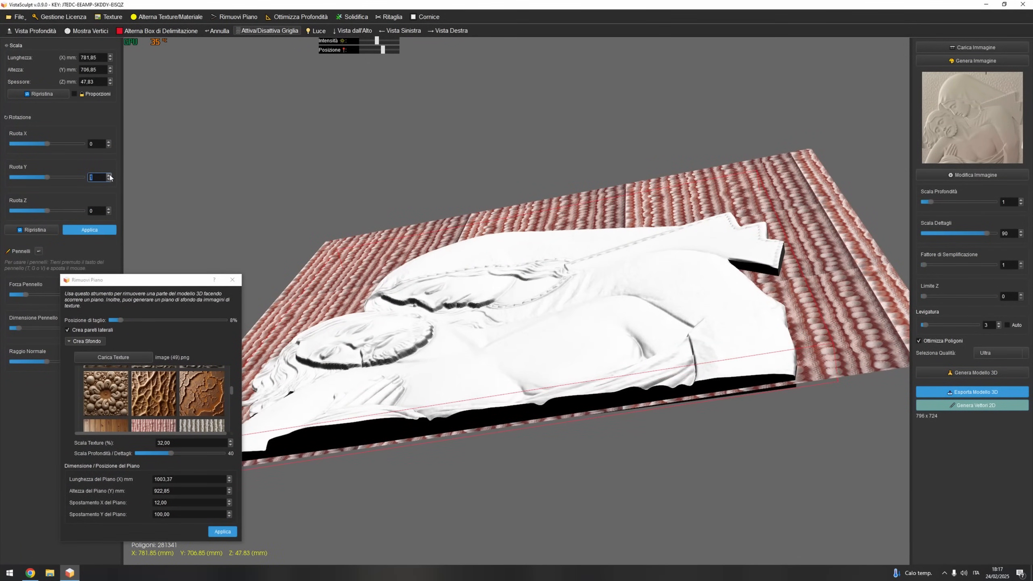
click(109, 175)
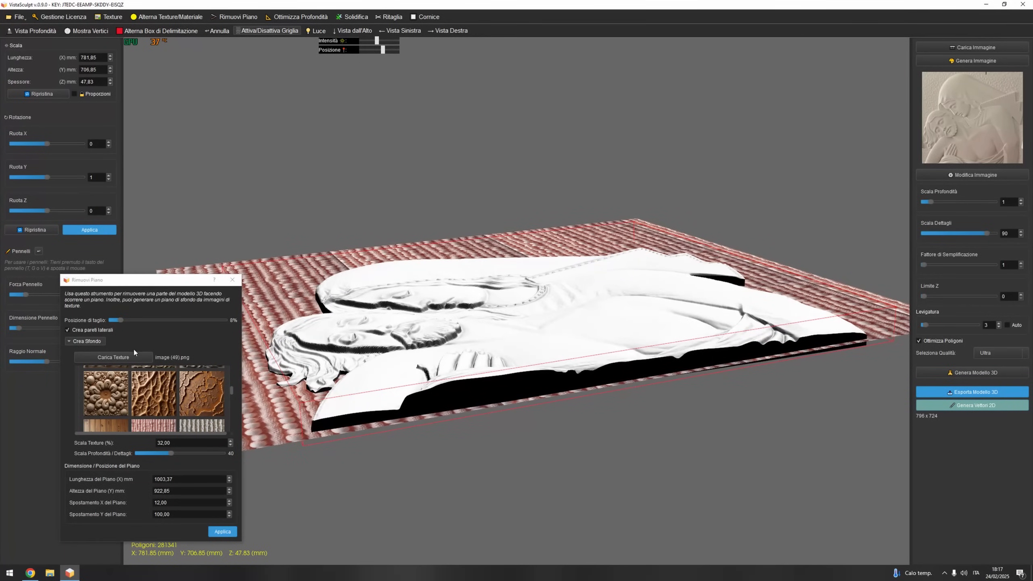
Set the cut position to 33% and apply the plane removal with the textured background.
drag(121, 321, 149, 321)
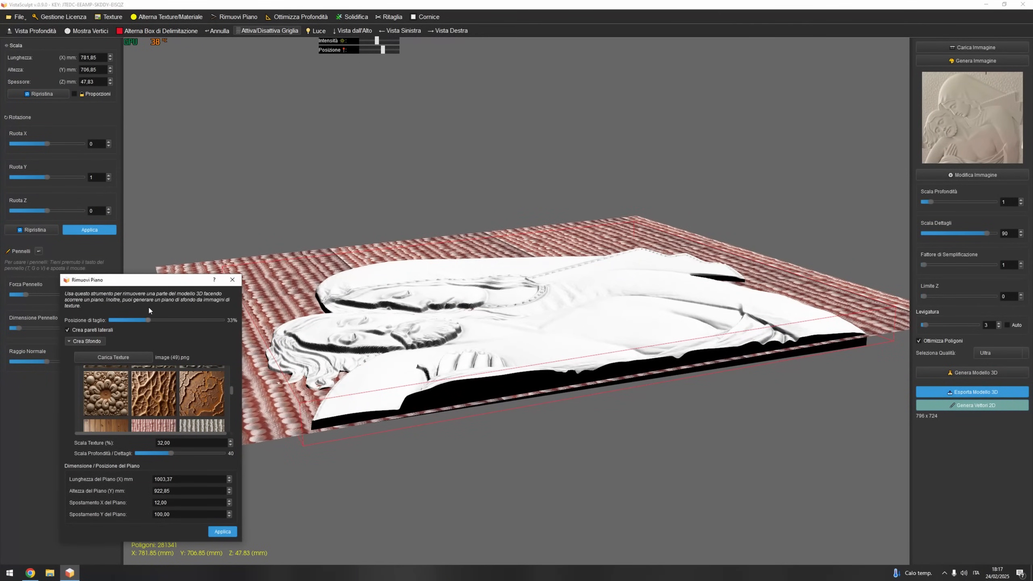
drag(503, 275, 470, 276)
drag(182, 281, 234, 172)
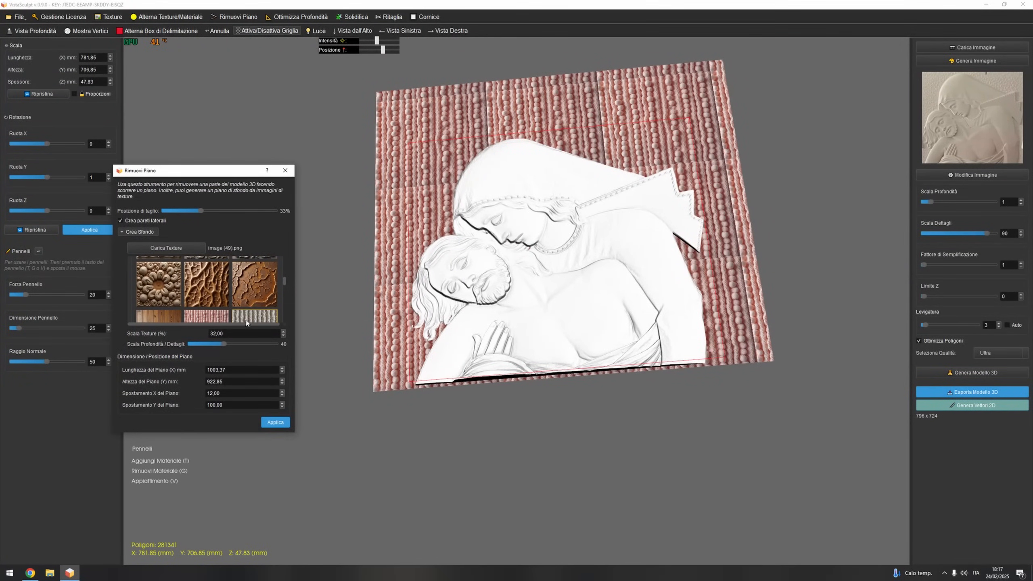
click(275, 422)
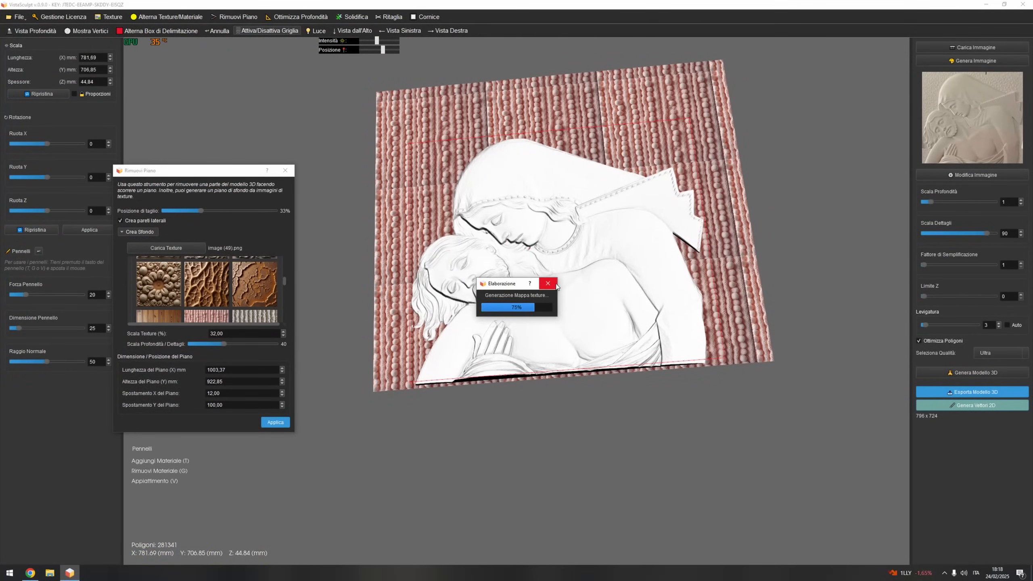
click(284, 171)
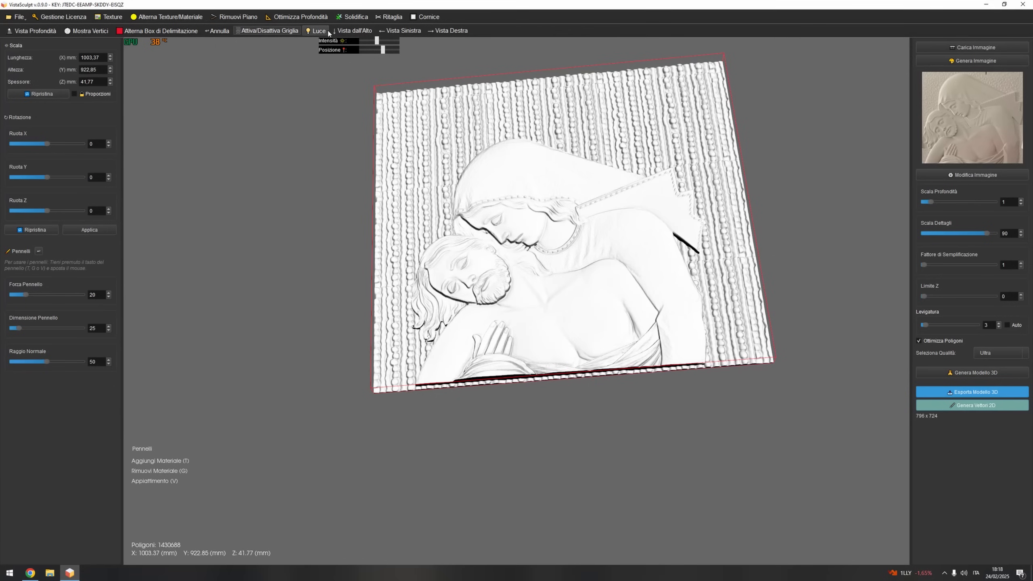
Lower the light position to its minimum.
click(352, 31)
mouse_move(381, 52)
mouse_down()
mouse_move(389, 48)
mouse_move(361, 52)
mouse_up()
drag(420, 99, 440, 68)
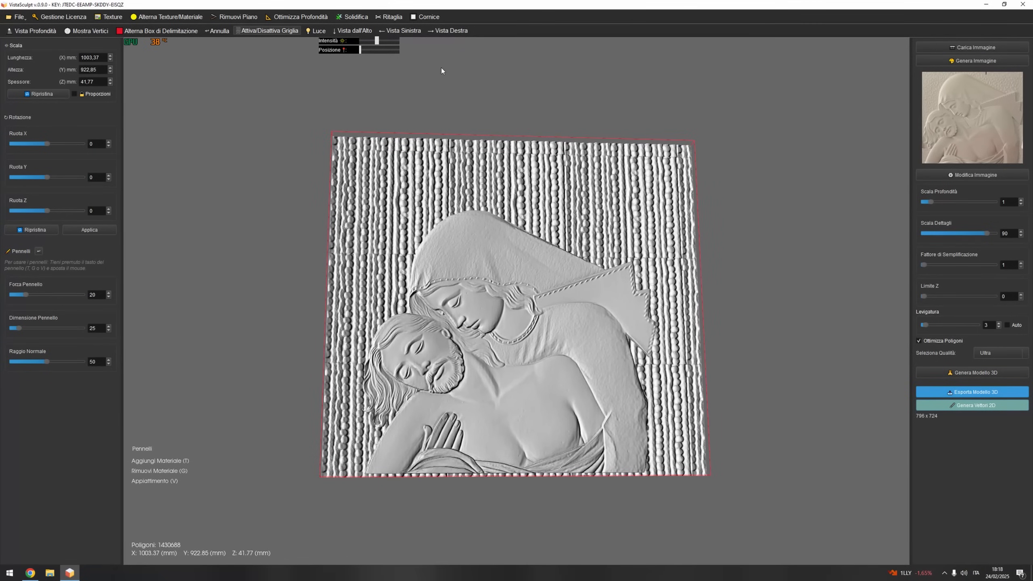
Start adding a frame around the relief and set its shape to Libreria.
click(427, 19)
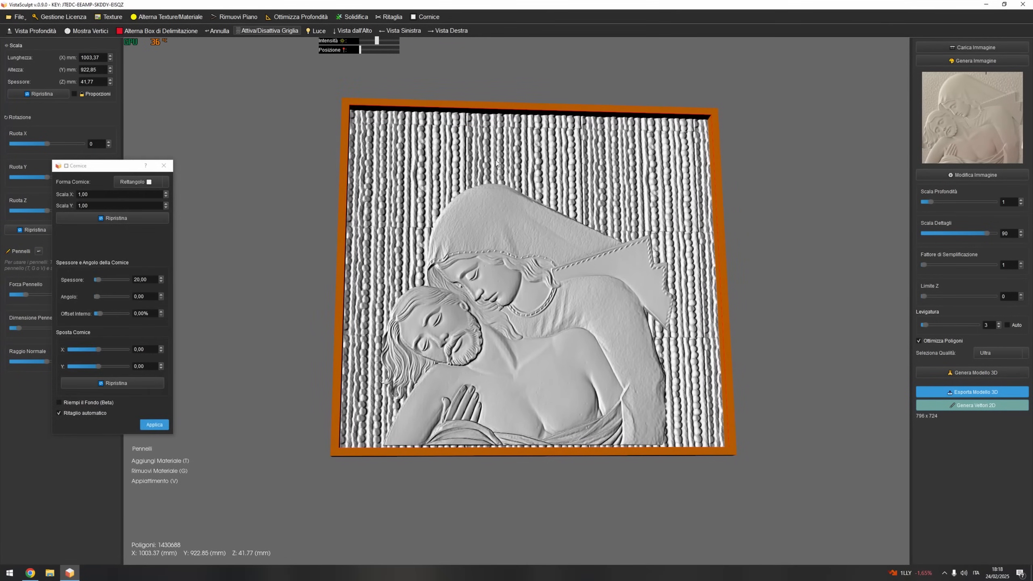
drag(118, 159, 185, 131)
click(205, 153)
click(230, 173)
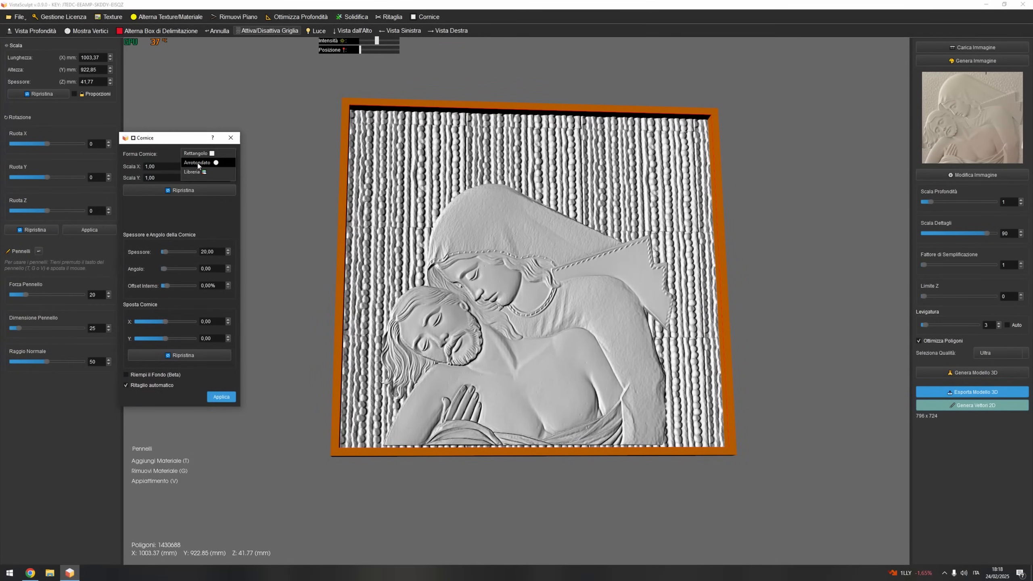
click(205, 153)
click(197, 167)
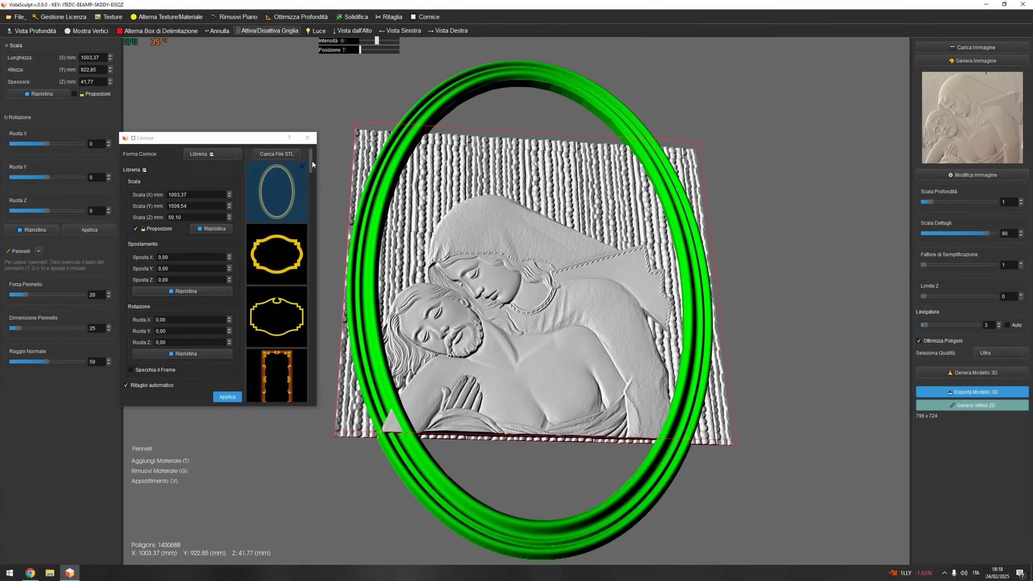
Try the moulded rectangular library frame at a reduced scale, and replace it with the rounded rectangular one.
drag(311, 165, 300, 355)
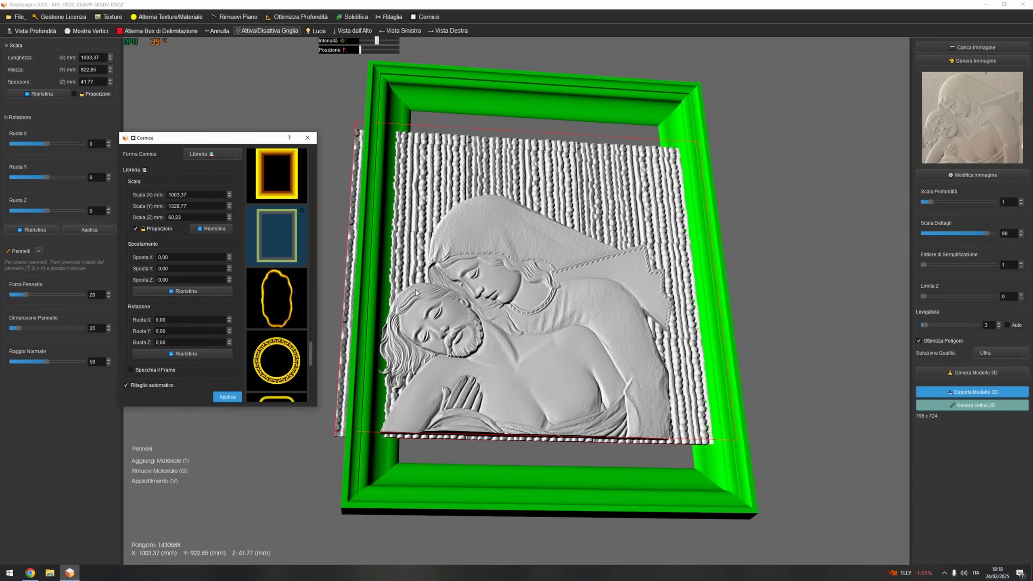
click(230, 208)
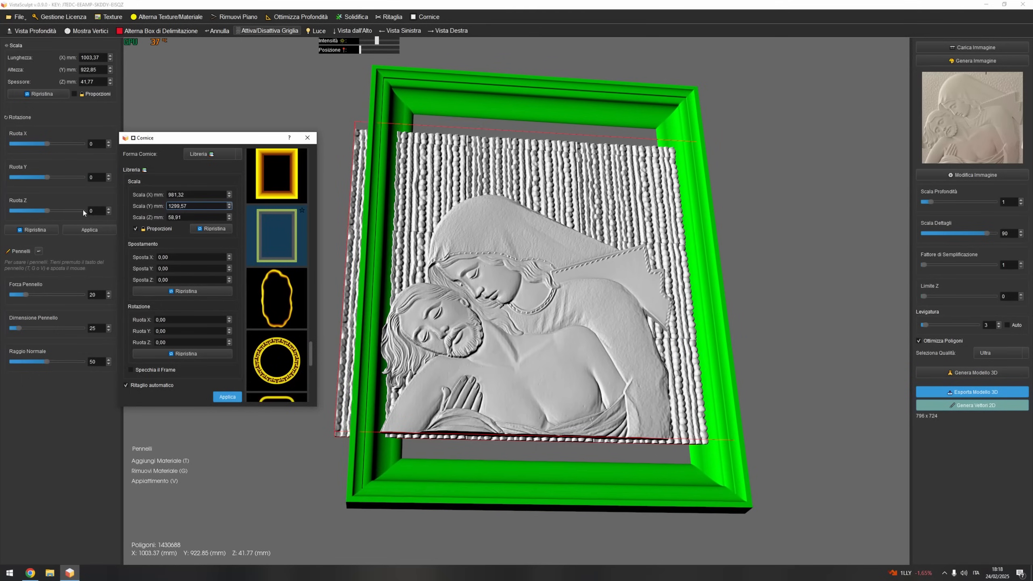
scroll(276, 252, down, 3)
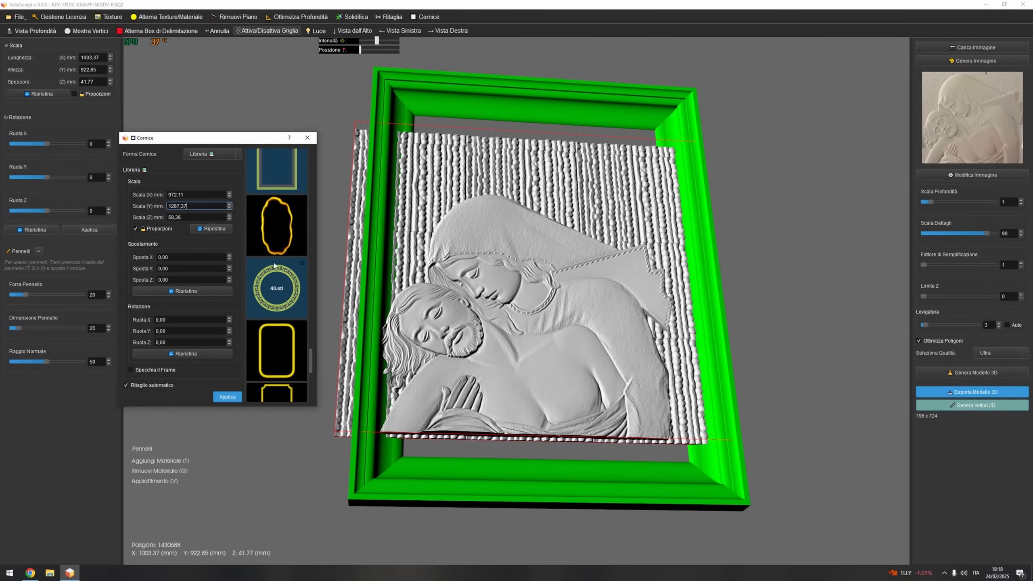
click(279, 265)
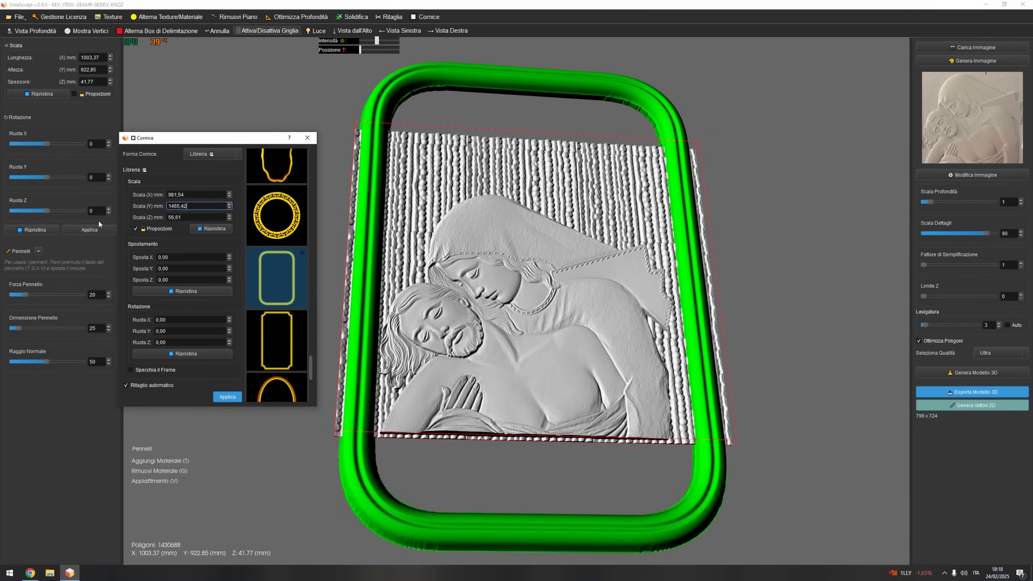
Scale the rounded frame proportionally to a Y size of 1262,32 mm.
drag(174, 206, 168, 205)
text(9)
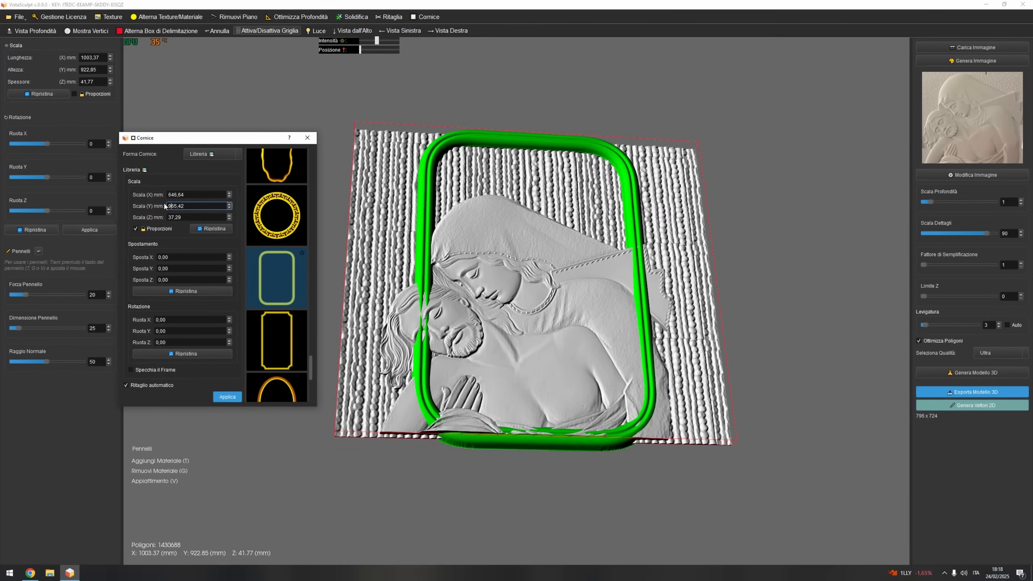
key(BackSpace)
text(12)
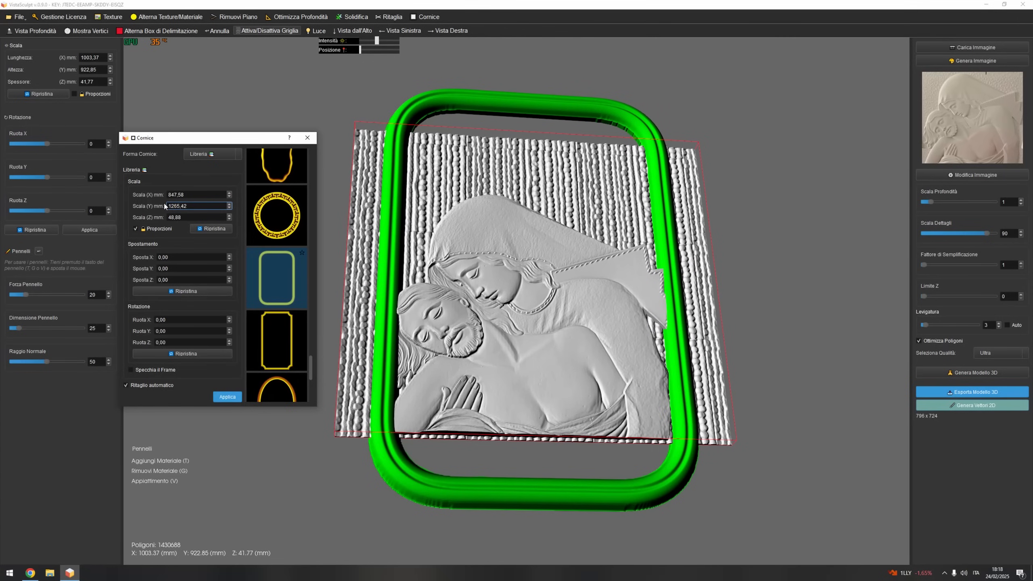
click(228, 207)
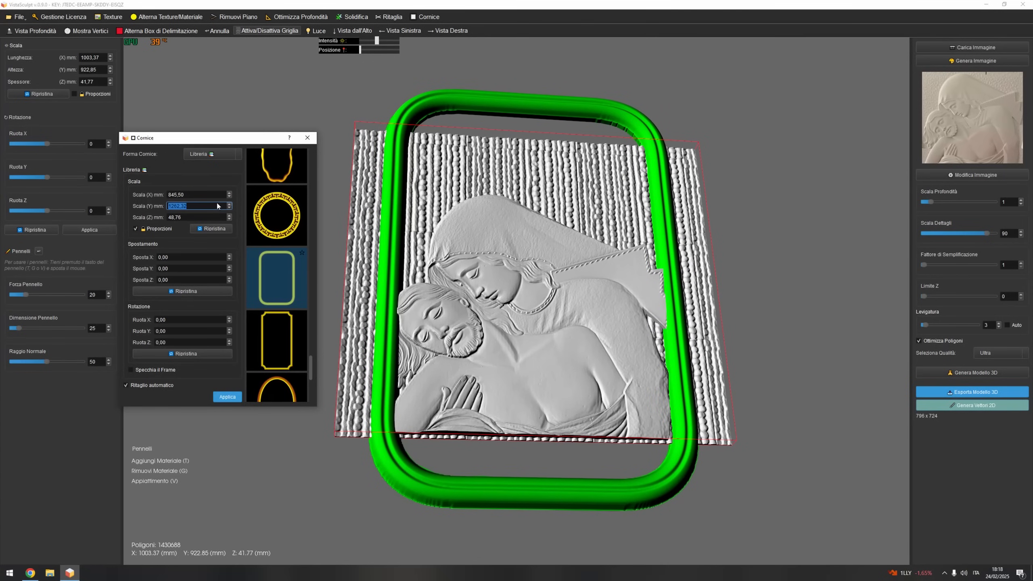
Offset the frame 68 in Y, unlock its proportions and resize it to 918,90 by 1263,92 mm.
drag(229, 269, 257, 198)
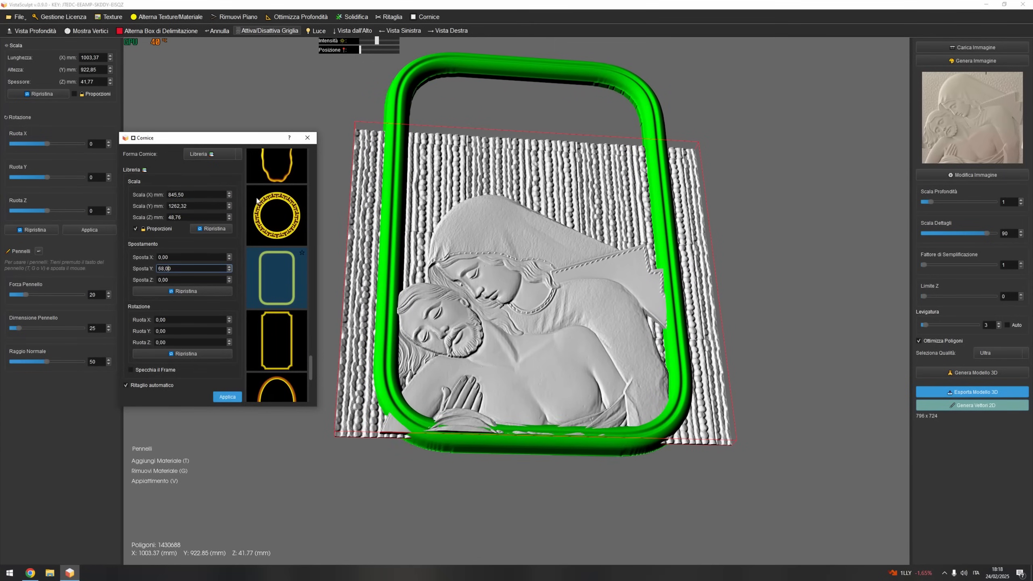
click(143, 228)
drag(229, 207, 246, 229)
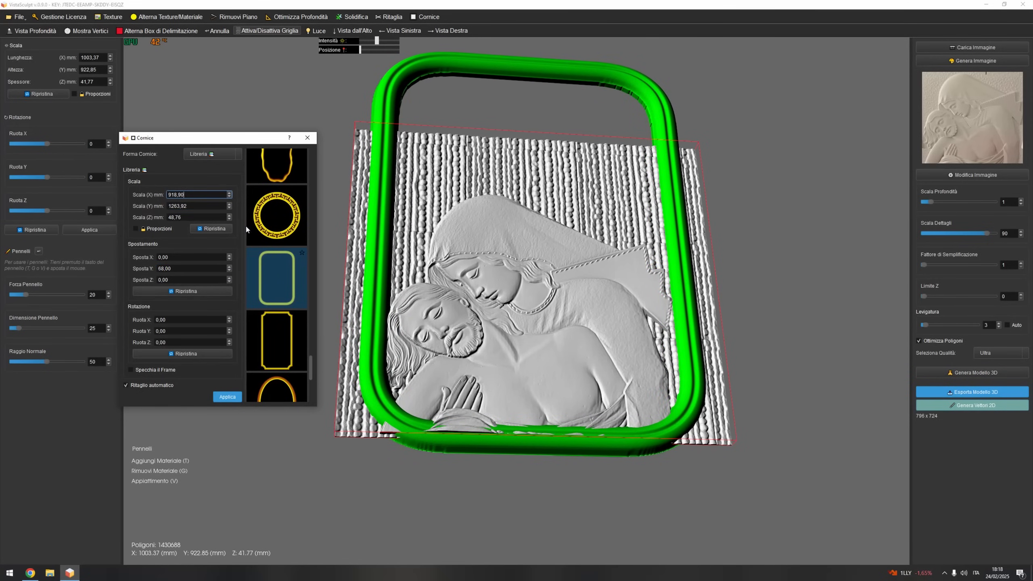
Offset the frame 11 in Z and set its Y offset to 53.
click(230, 278)
drag(334, 261, 337, 308)
click(229, 270)
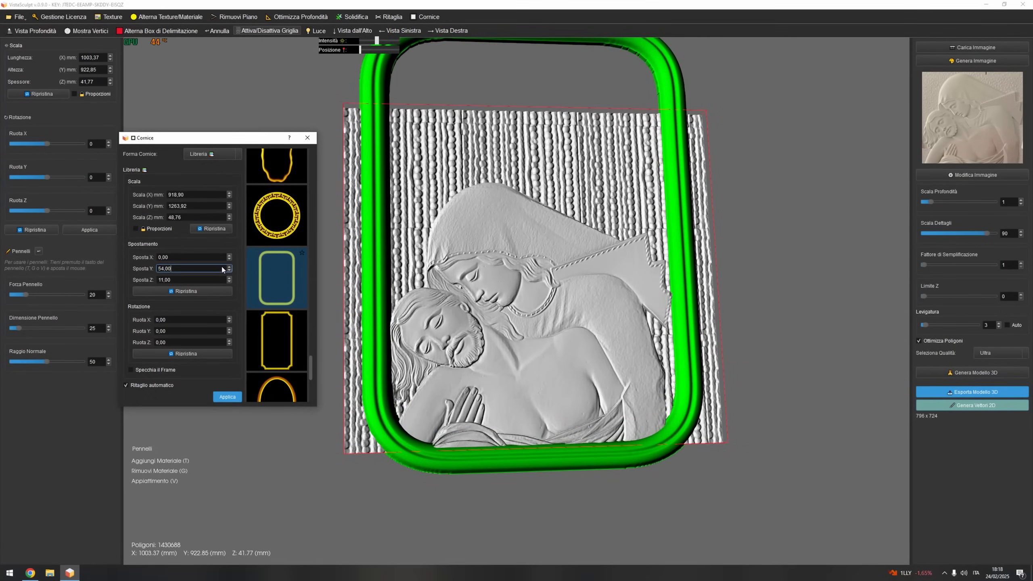
Set the frame's Y scale to 950,02 mm and both its X and Y offsets to -4.
drag(229, 208, 170, 206)
text(950,02)
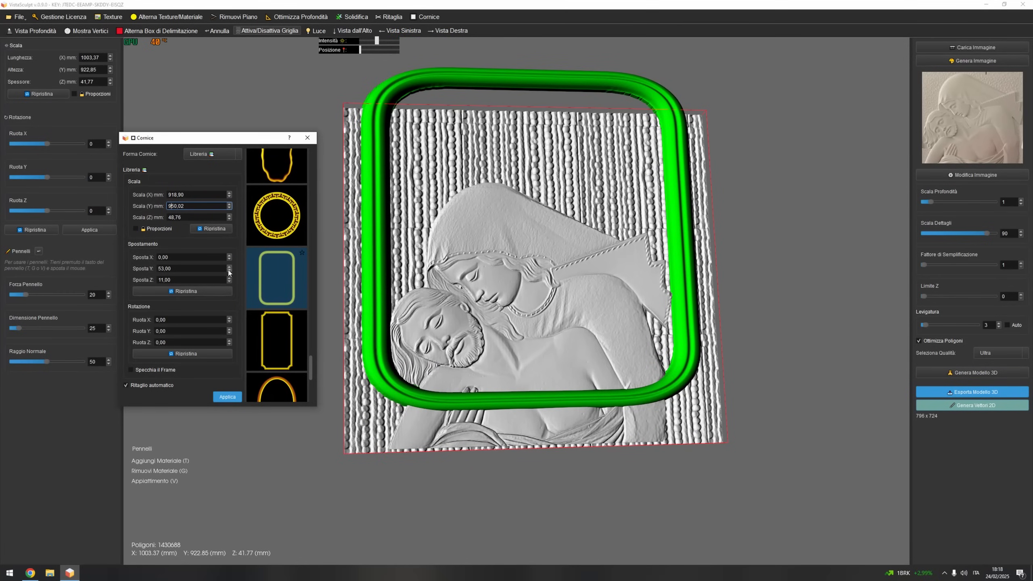
click(229, 270)
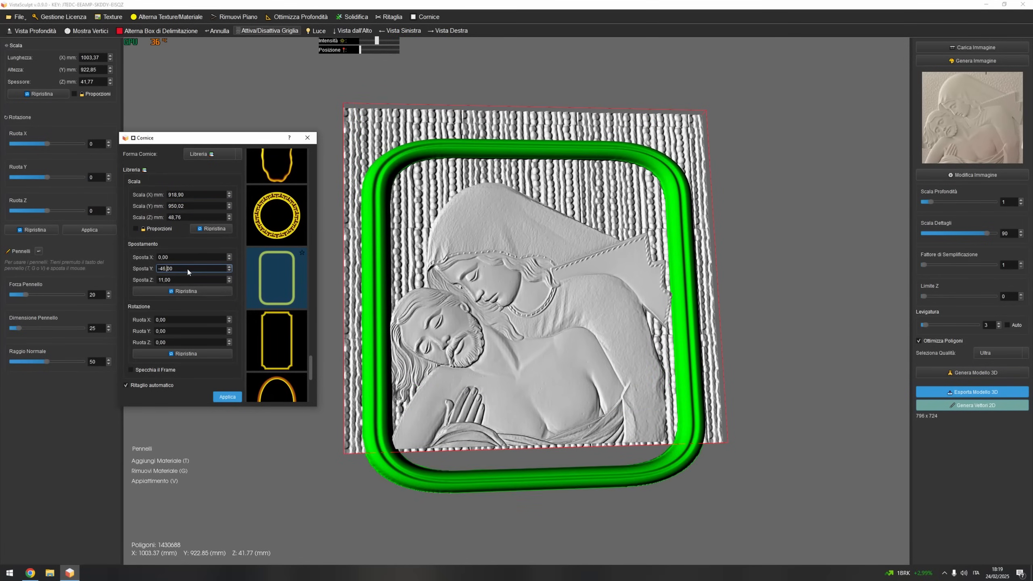
key(BackSpace)
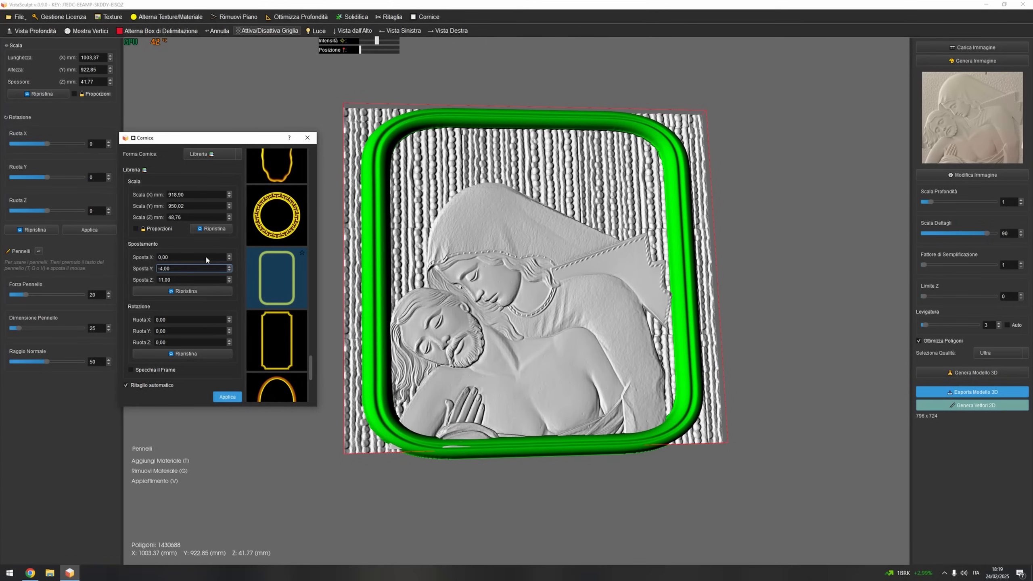
click(229, 258)
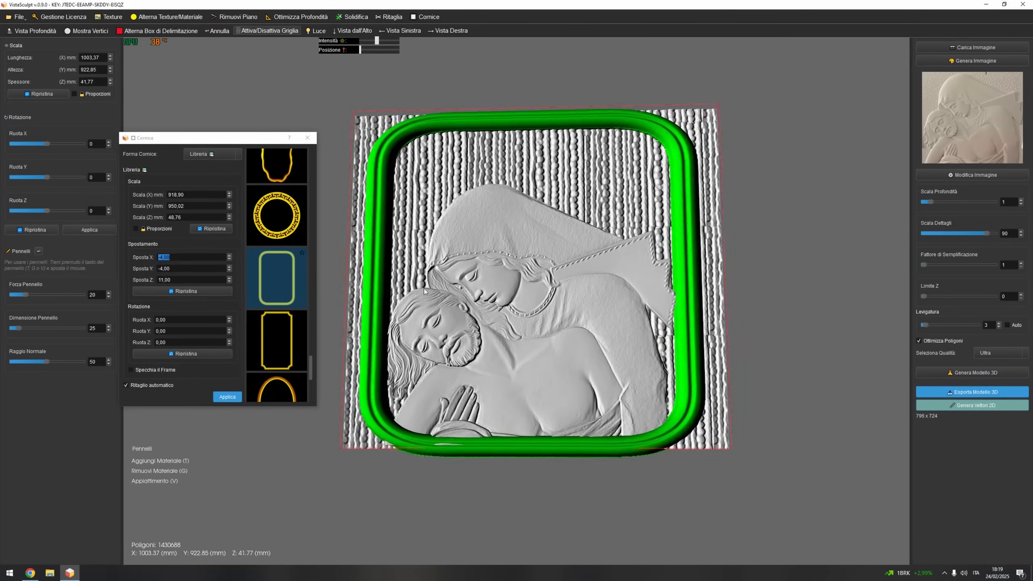
Apply the rounded frame to the relief with automatic cropping and close the frame settings.
drag(337, 281, 679, 318)
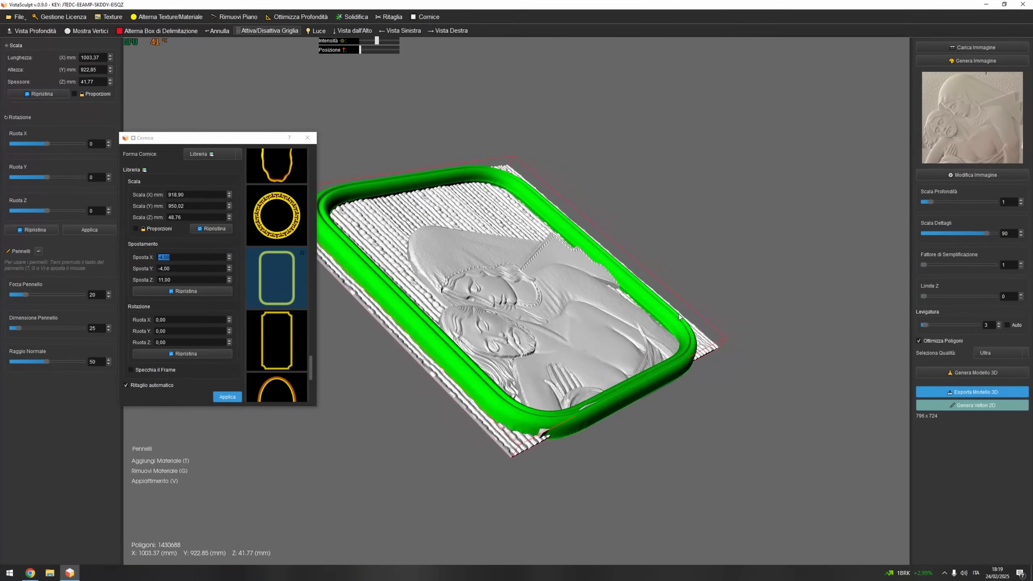
drag(472, 299, 429, 322)
click(227, 396)
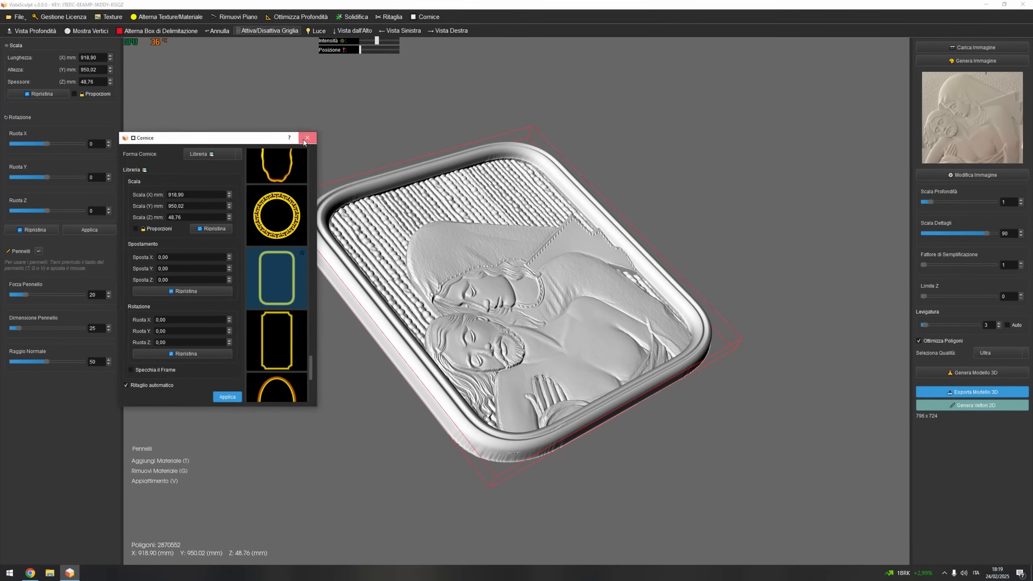
click(307, 138)
Show the framed relief straight from above and reposition the light so the carving appears brighter.
click(352, 31)
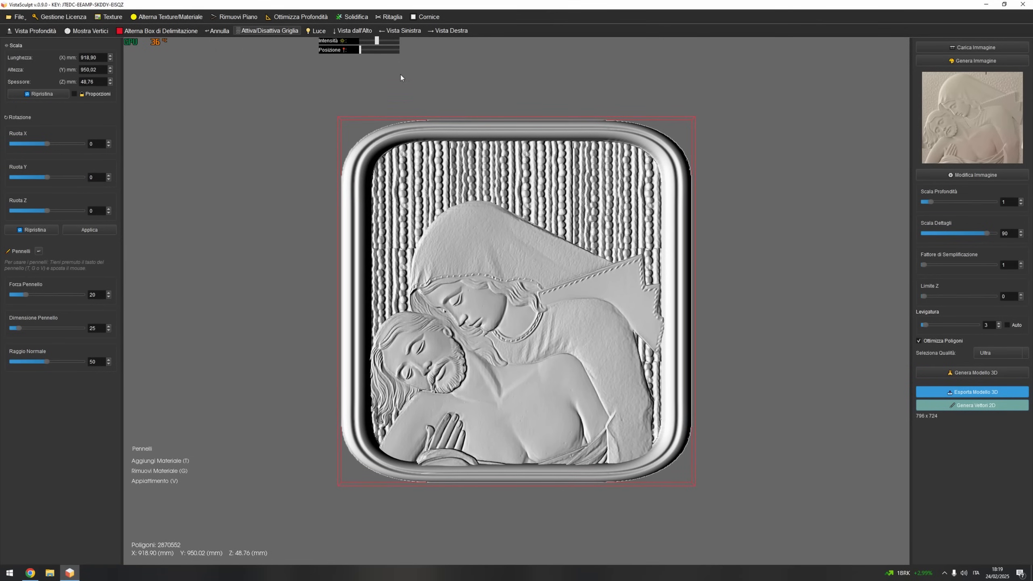
click(109, 68)
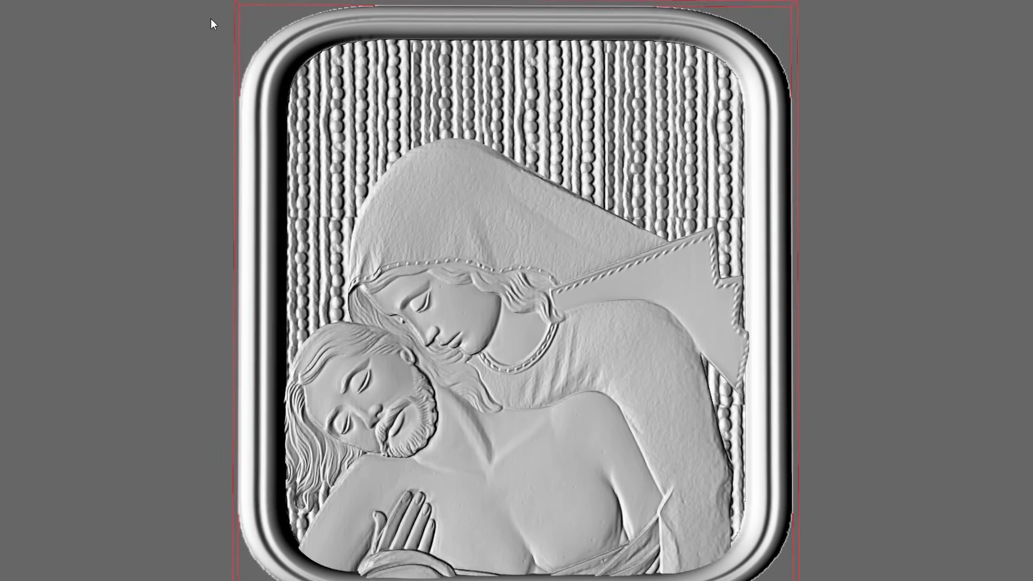
drag(325, 120, 356, 92)
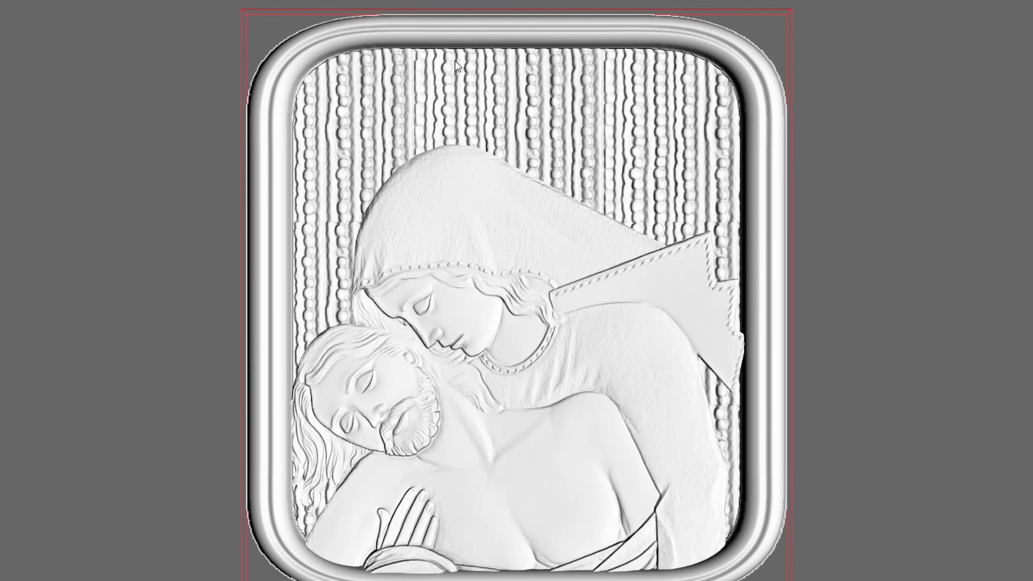
middle_drag(654, 215, 662, 165)
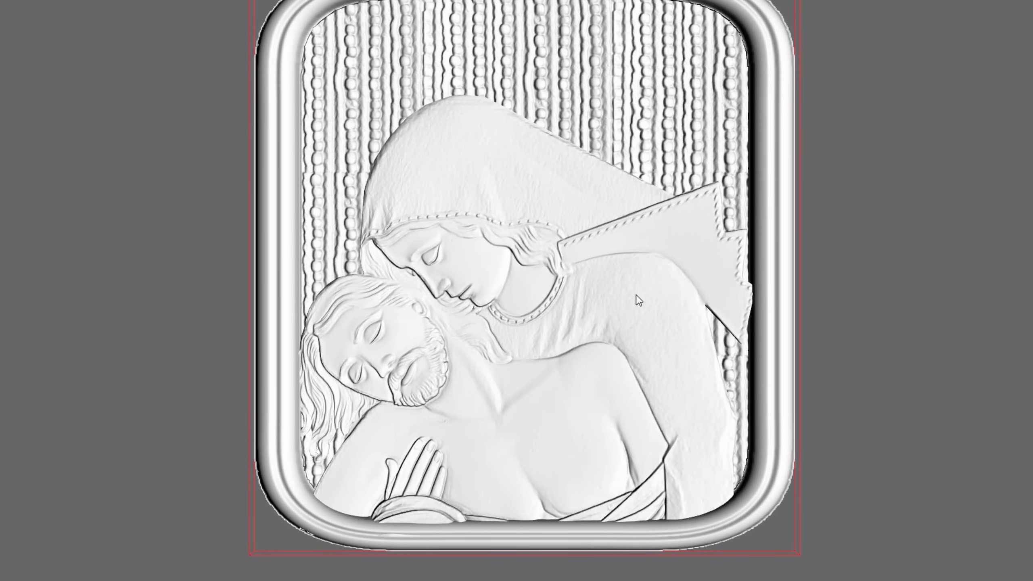
Export the framed relief and save its depth map.
click(8, 459)
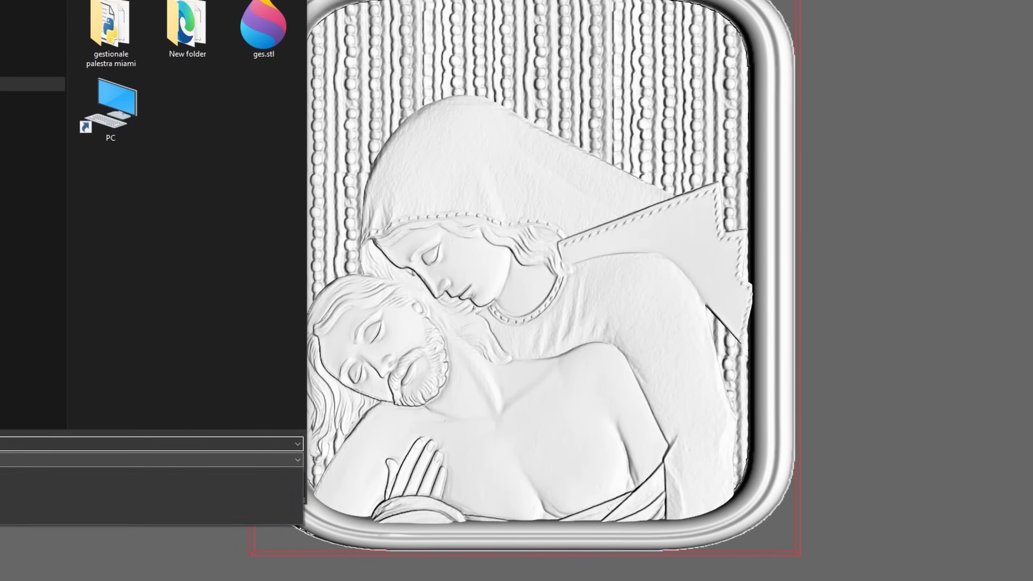
key(Return)
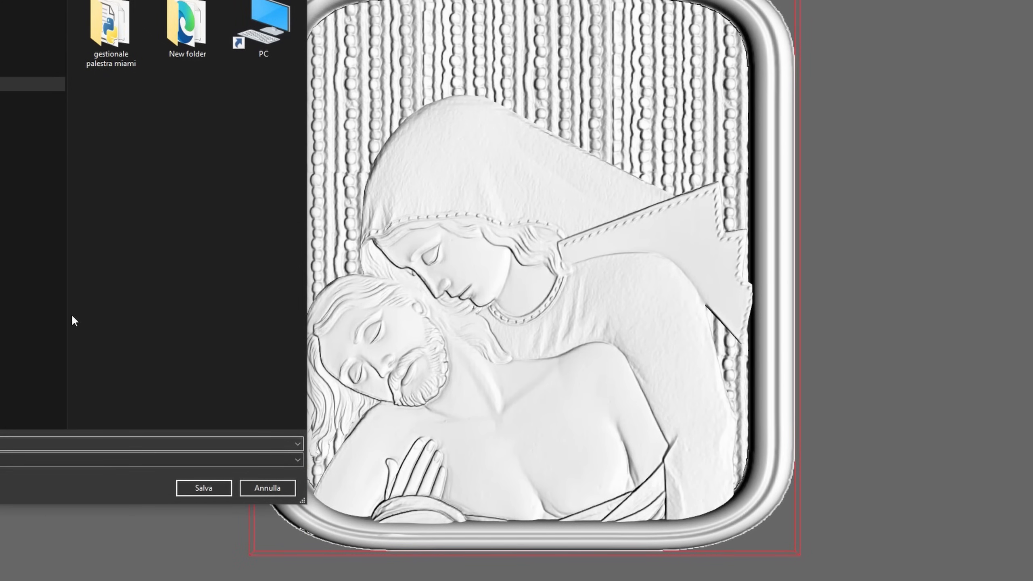
click(211, 487)
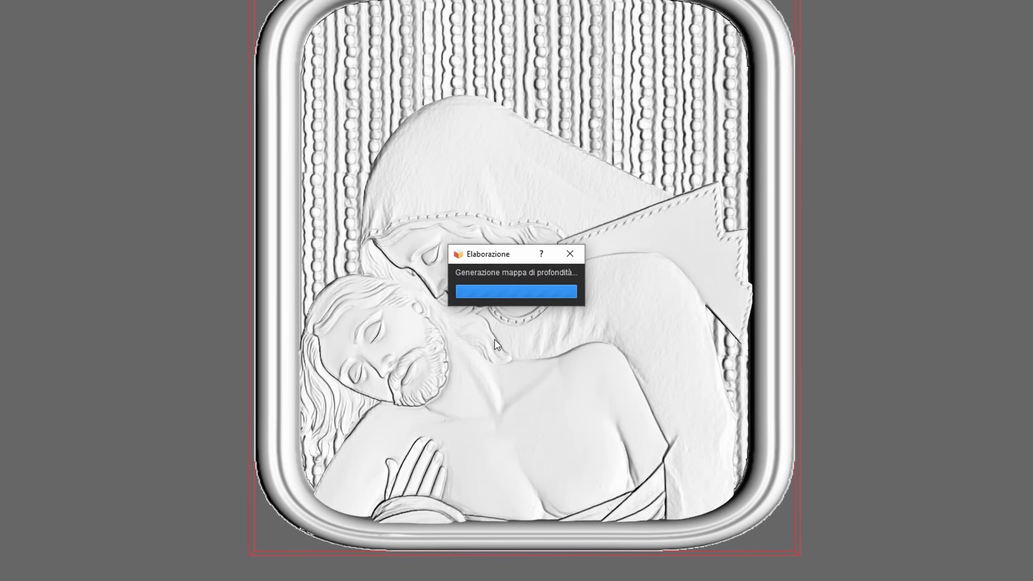